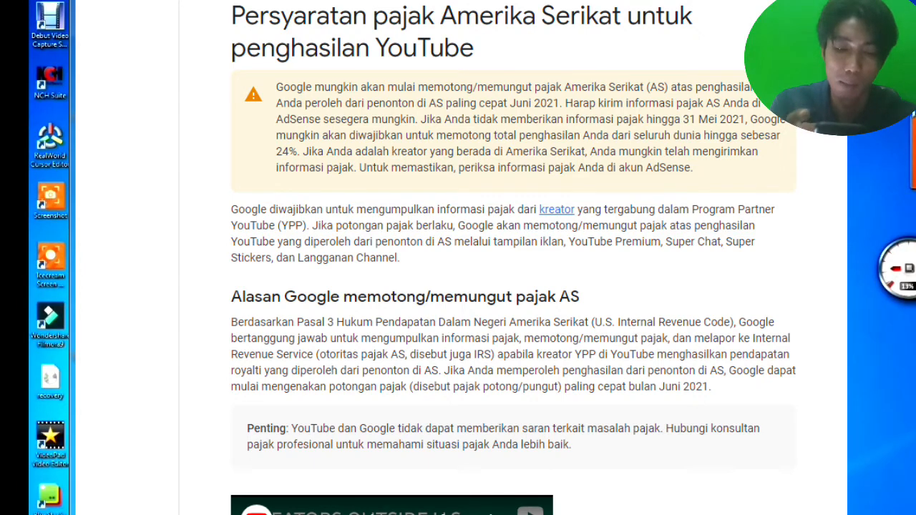
key("super+Up")
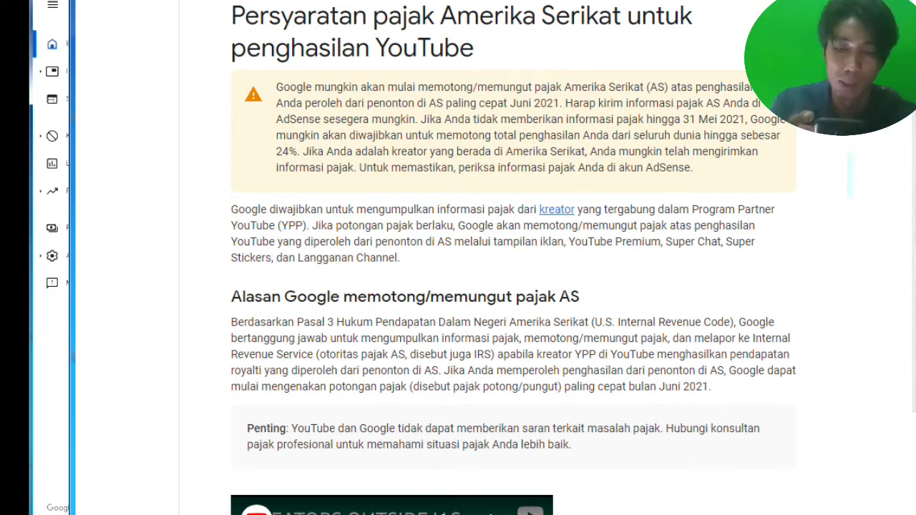
left_click(52, 7)
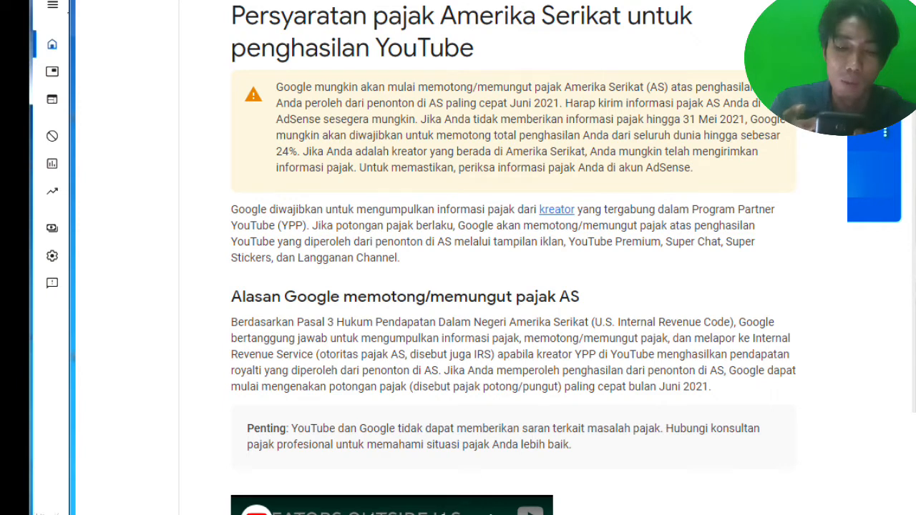
left_click(54, 6)
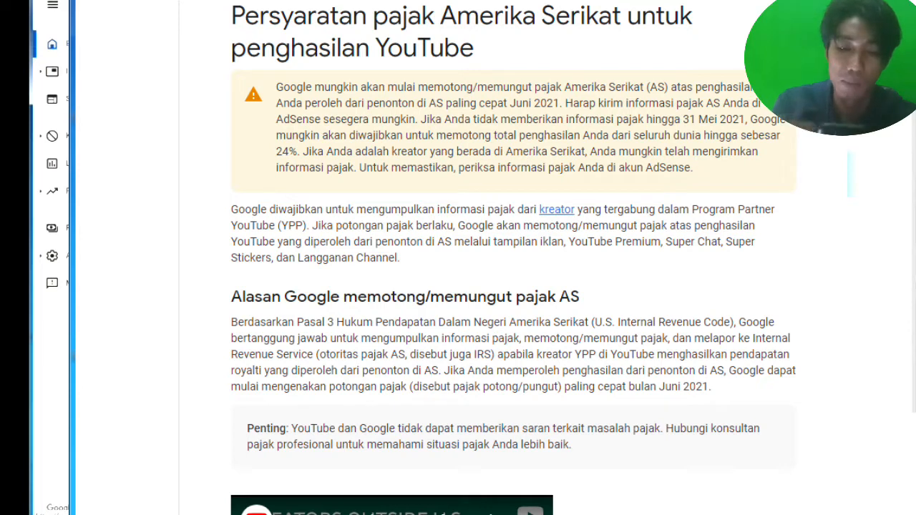
left_click(52, 227)
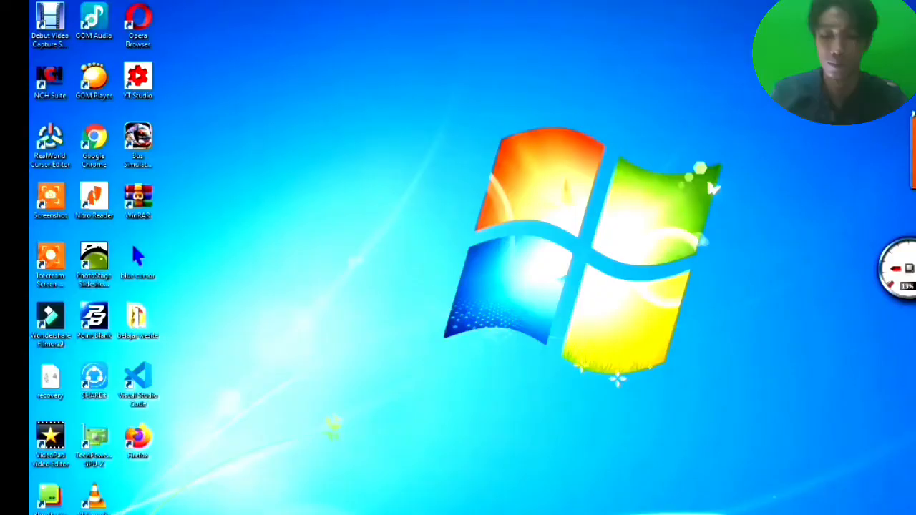
Step: Switch to the Chrome window showing the Google AdSense home page and keep its navigation labels expanded
mouse_move(365, 514)
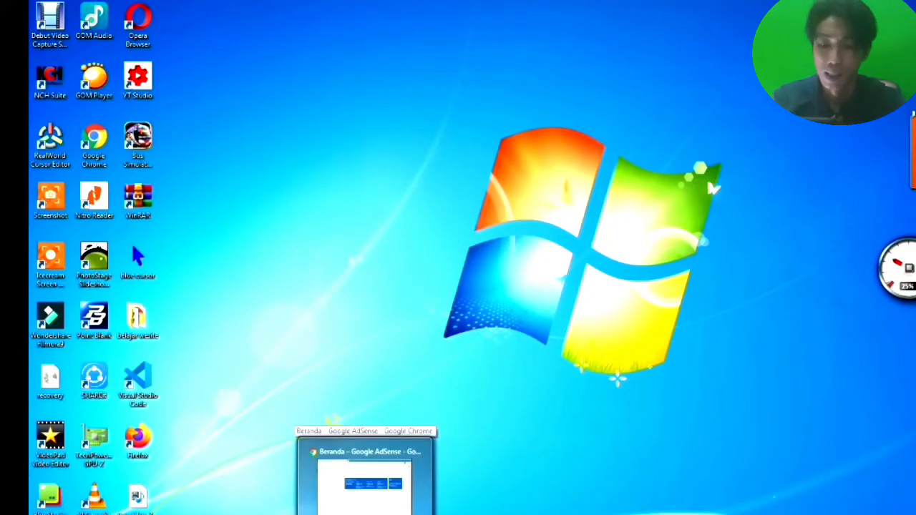
left_click(365, 479)
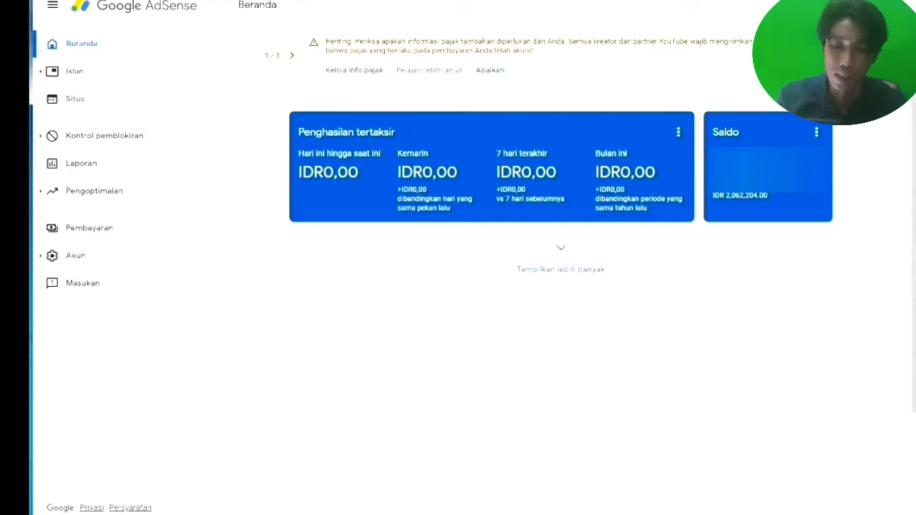
left_click(52, 7)
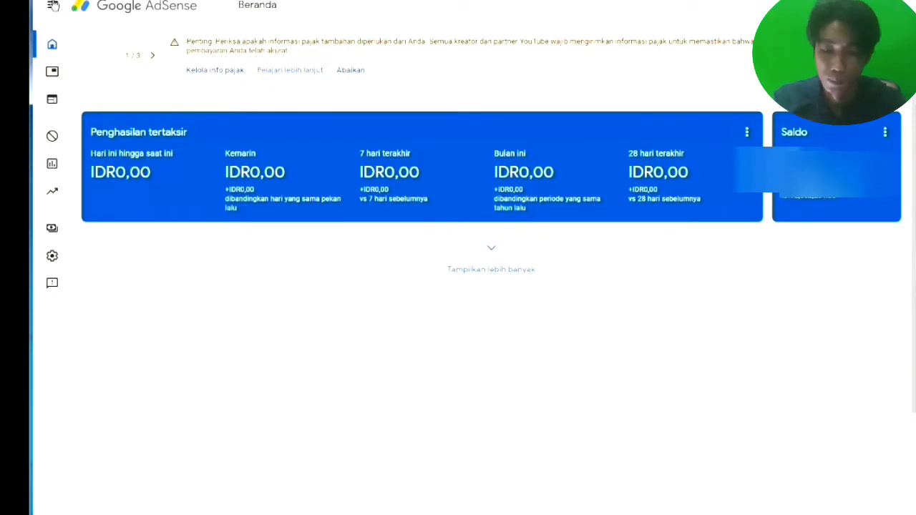
left_click(52, 6)
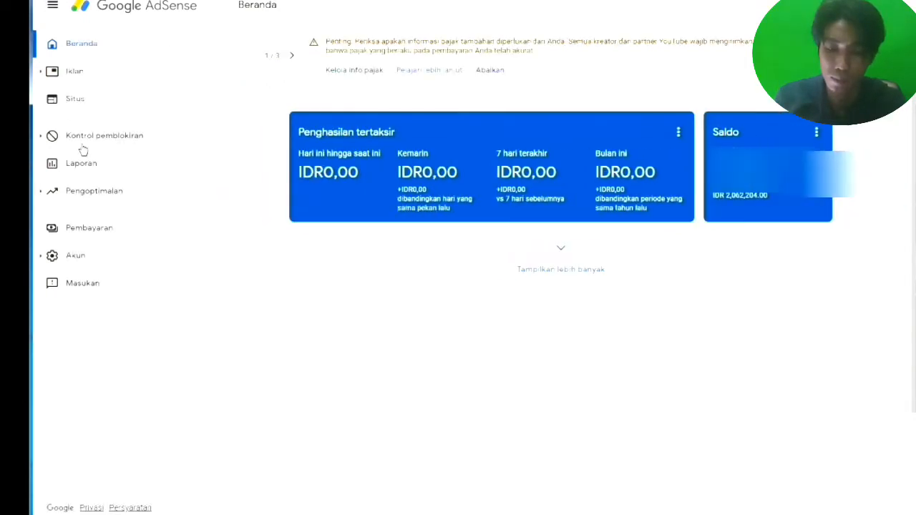
Step: Open tax info management from the Pembayaran page and start adding United States tax info
left_click(96, 233)
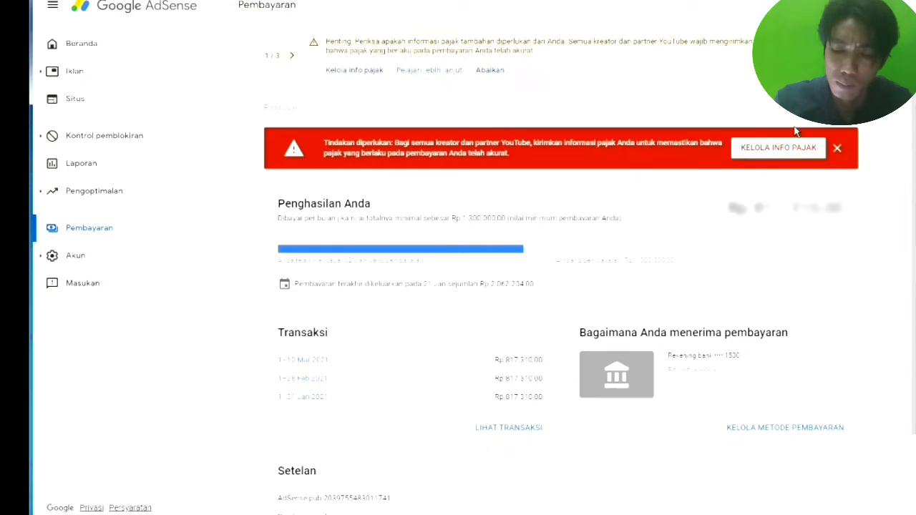
left_click(759, 157)
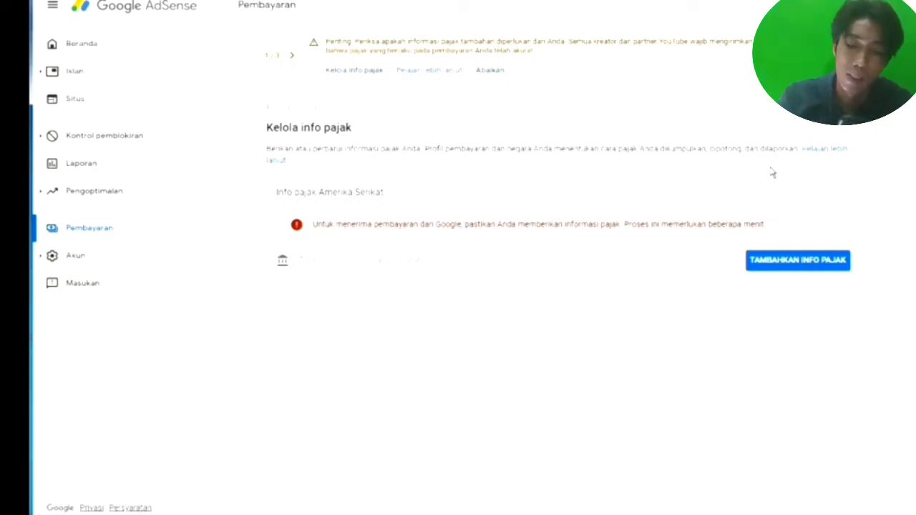
left_click(826, 262)
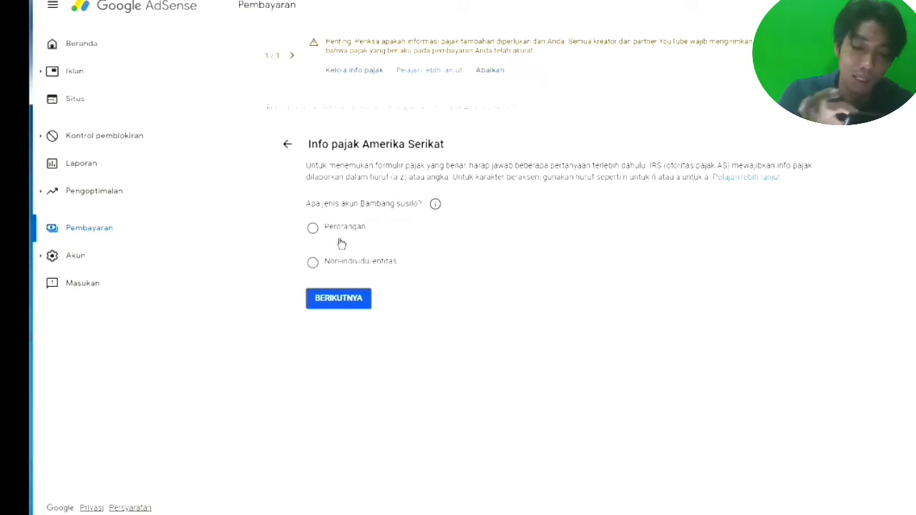
Step: Declare the account type as Perorangan and not a US citizen or resident, and start the W-8BEN form
left_click(313, 229)
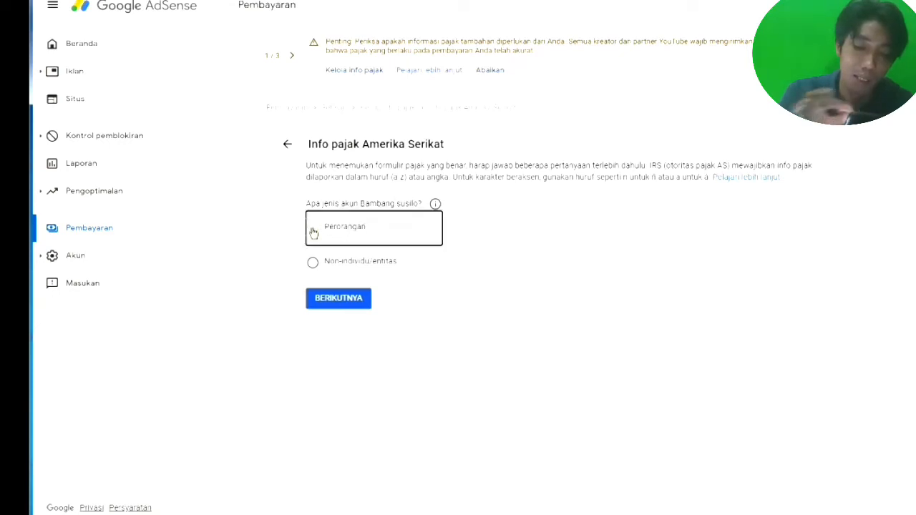
left_click(332, 308)
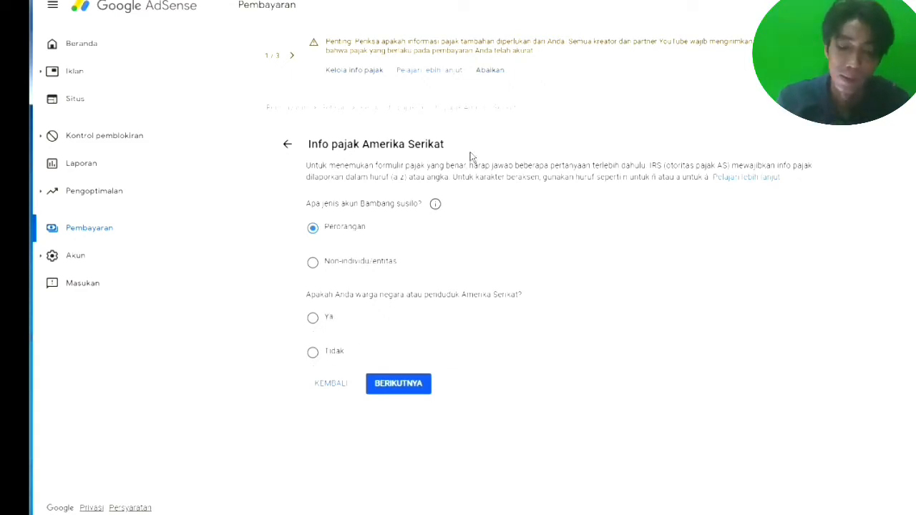
left_click(313, 360)
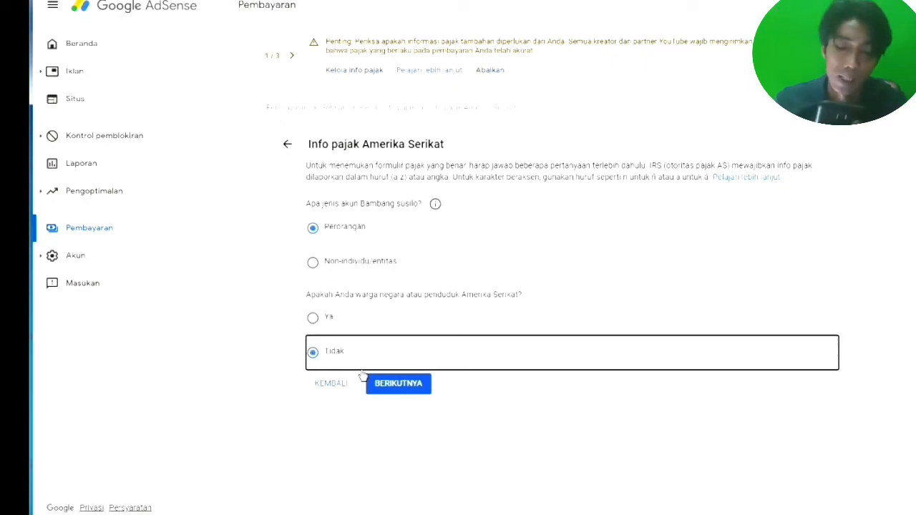
left_click(388, 388)
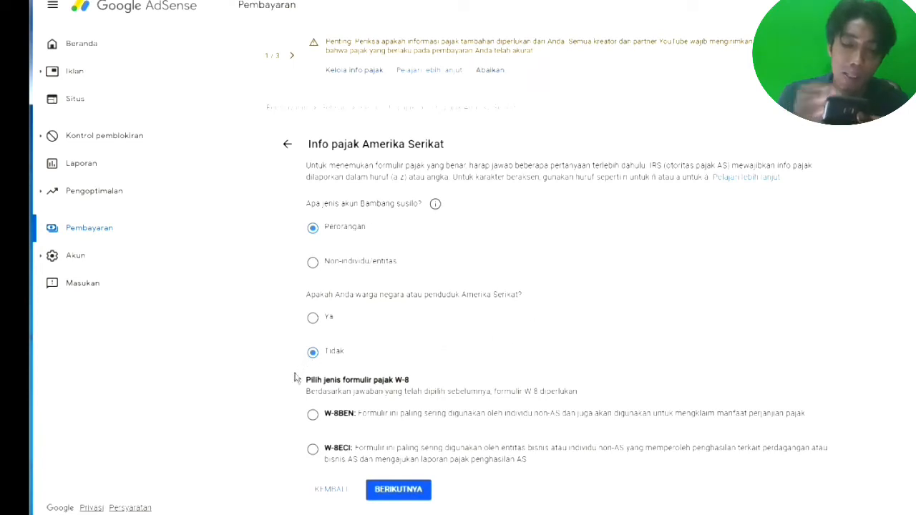
left_click(313, 417)
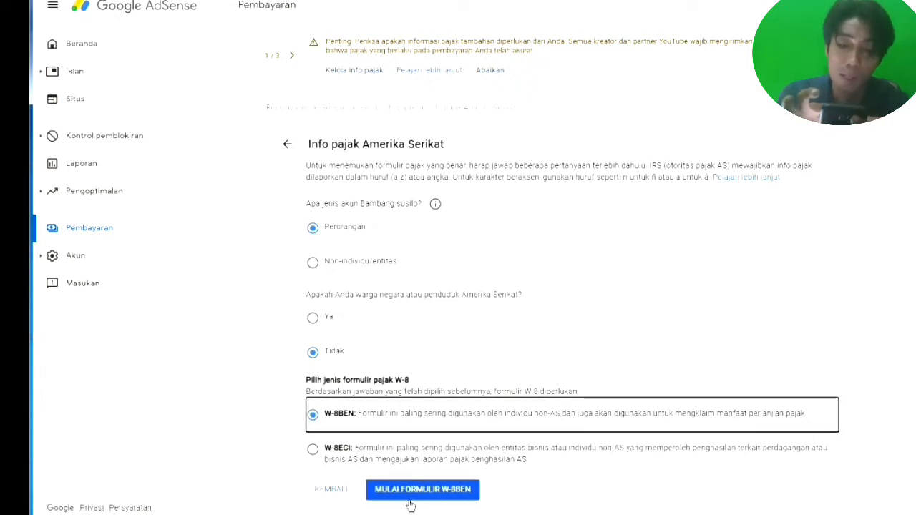
left_click(417, 493)
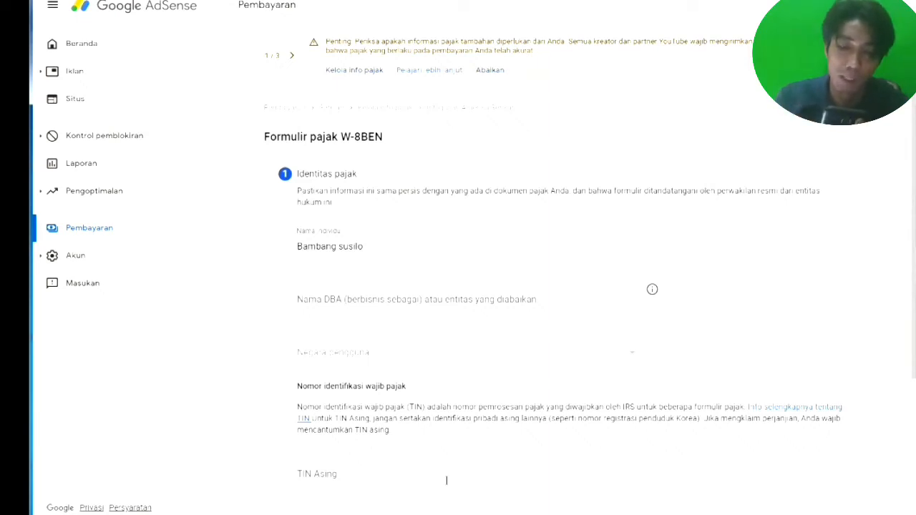
Step: Set the country of citizenship to Indonesia in the tax identity section
scroll(446, 481, "down", 2)
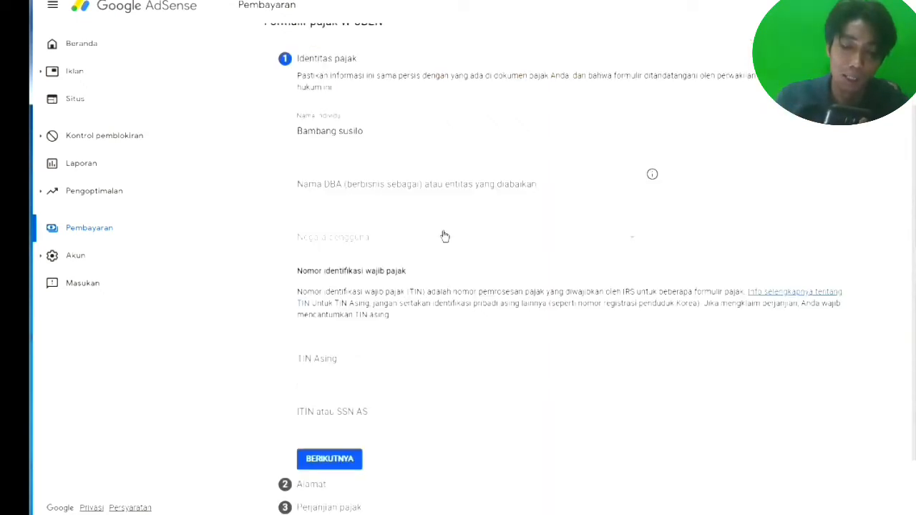
left_click(633, 242)
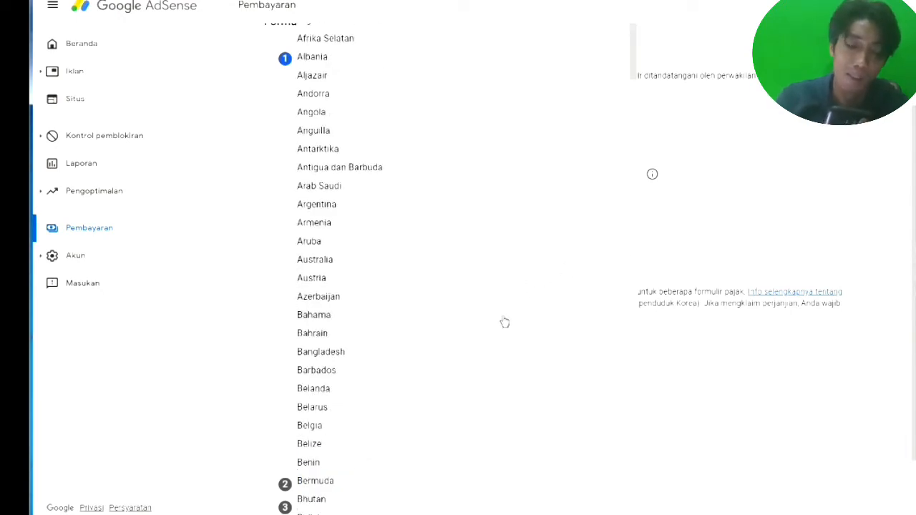
scroll(495, 340, "down", 3)
scroll(495, 341, "down", 15)
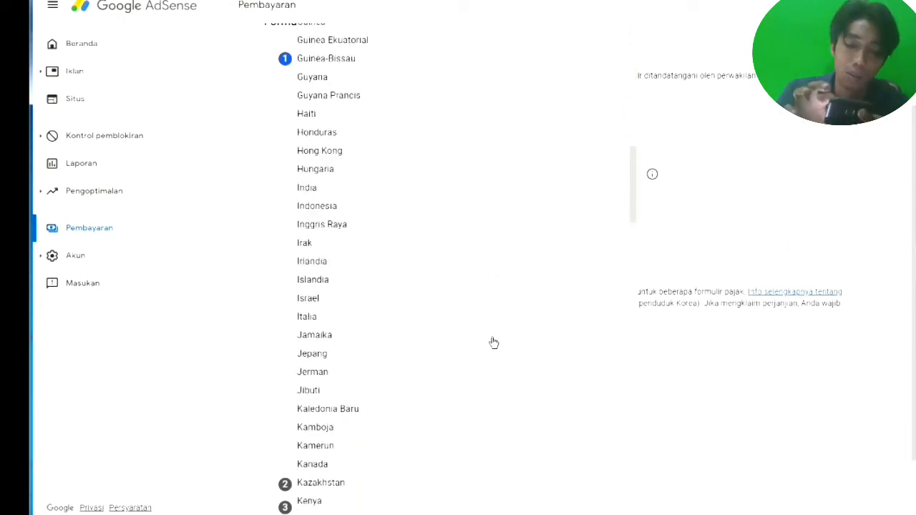
left_click(443, 165)
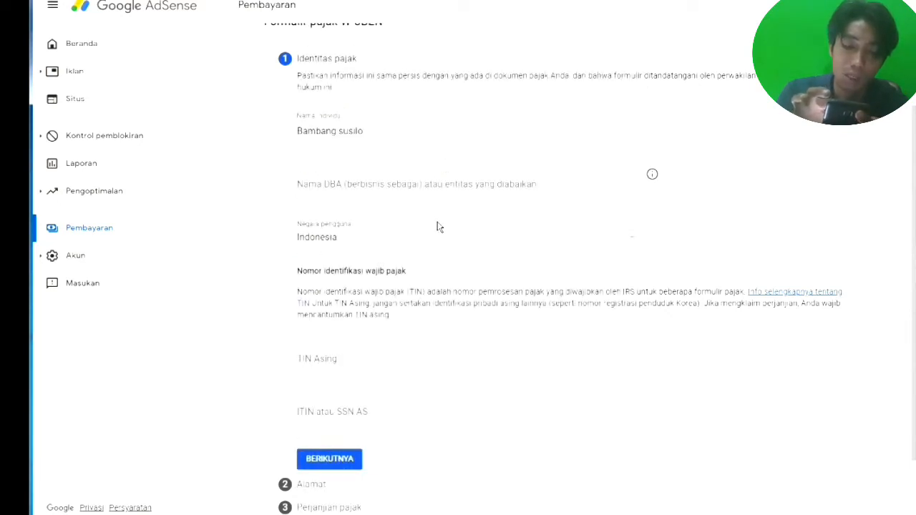
Step: Enter the taxpayer identification number as the TIN Asing and continue to the Alamat section
scroll(372, 323, "down", 1)
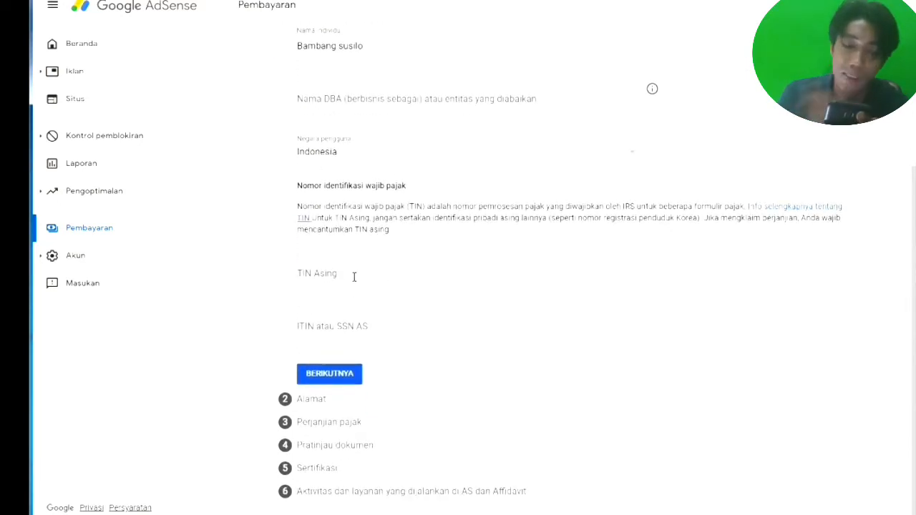
left_click(354, 276)
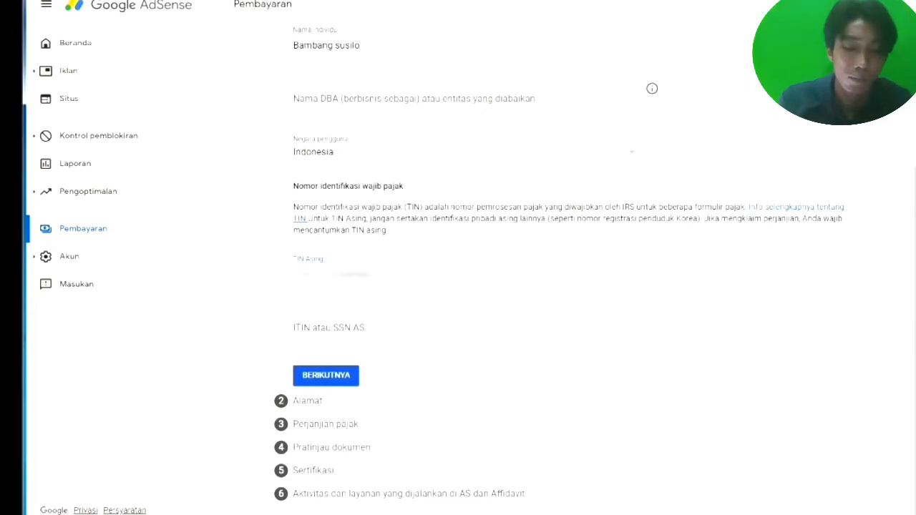
left_click(335, 385)
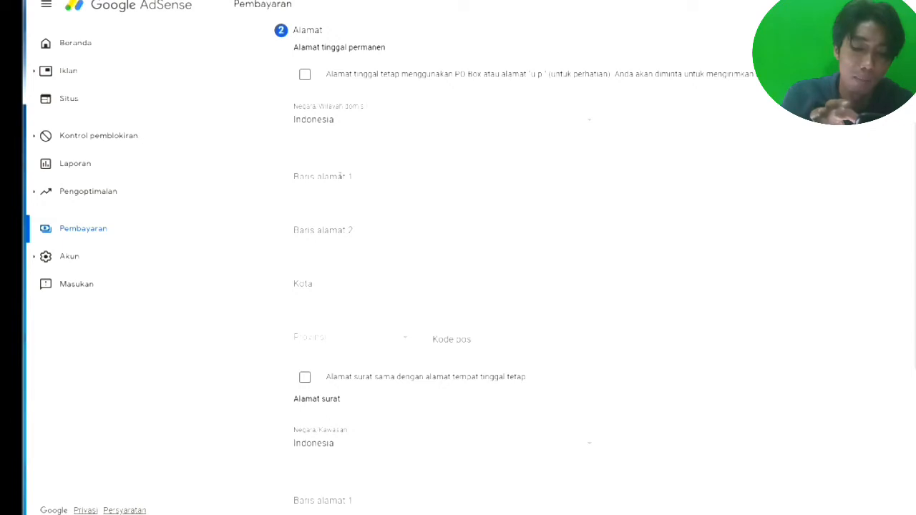
Step: Fill in the street address on the first address line and the city of the permanent residence
left_click(343, 176)
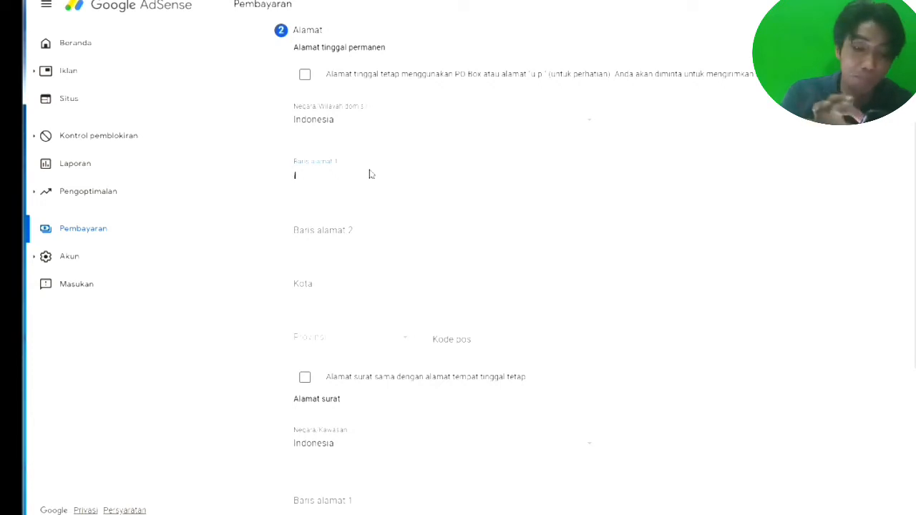
type("J")
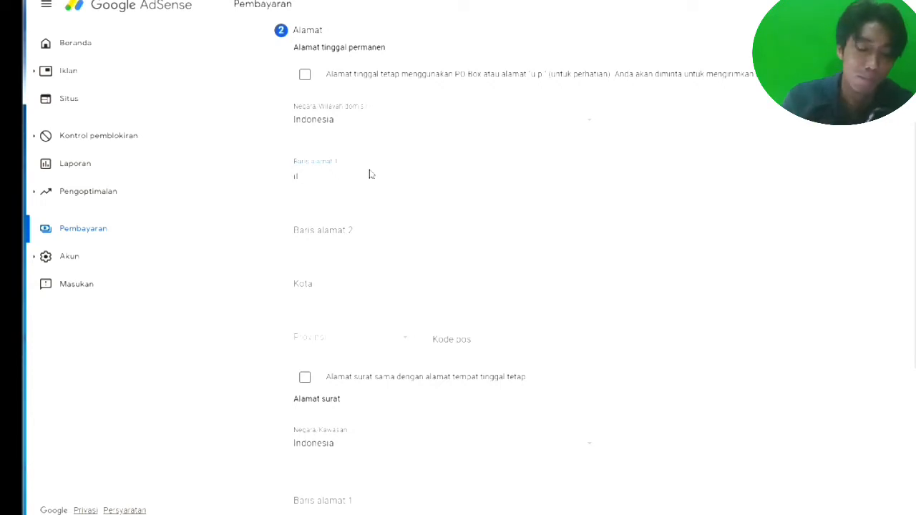
key("ctrl+v")
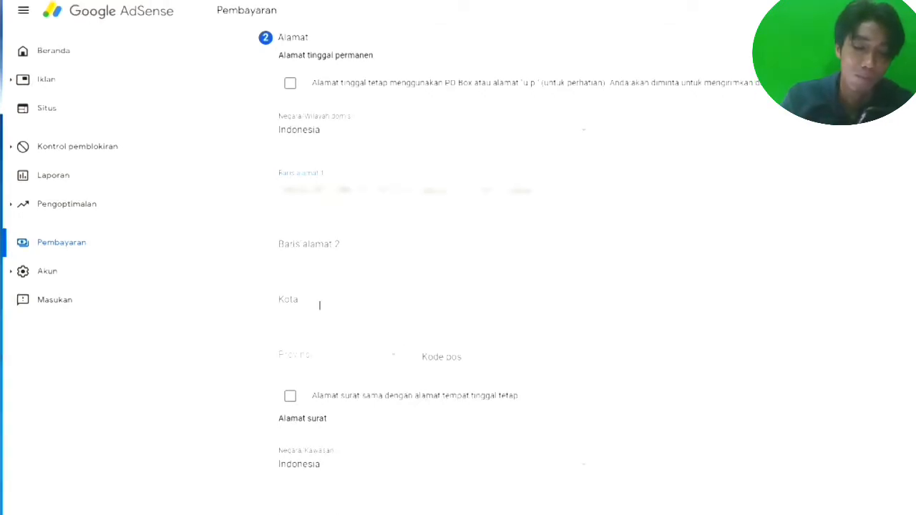
left_click(334, 290)
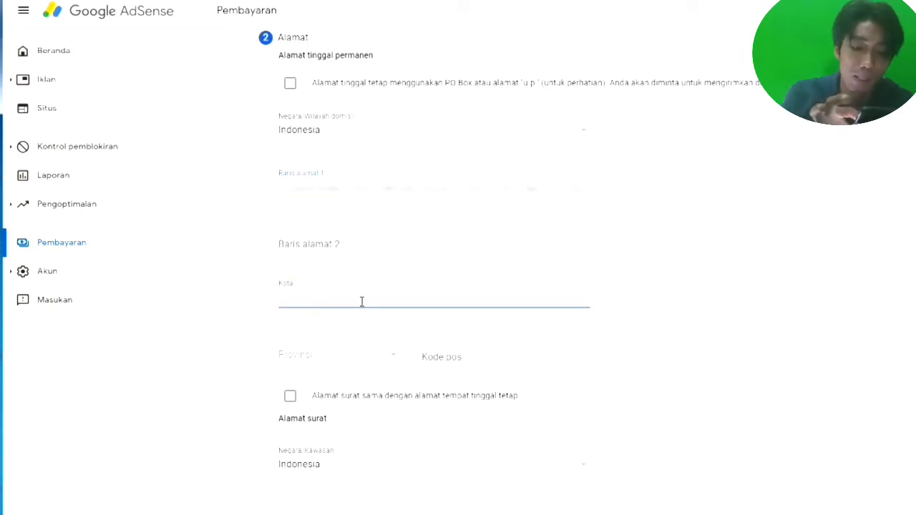
type("DKI")
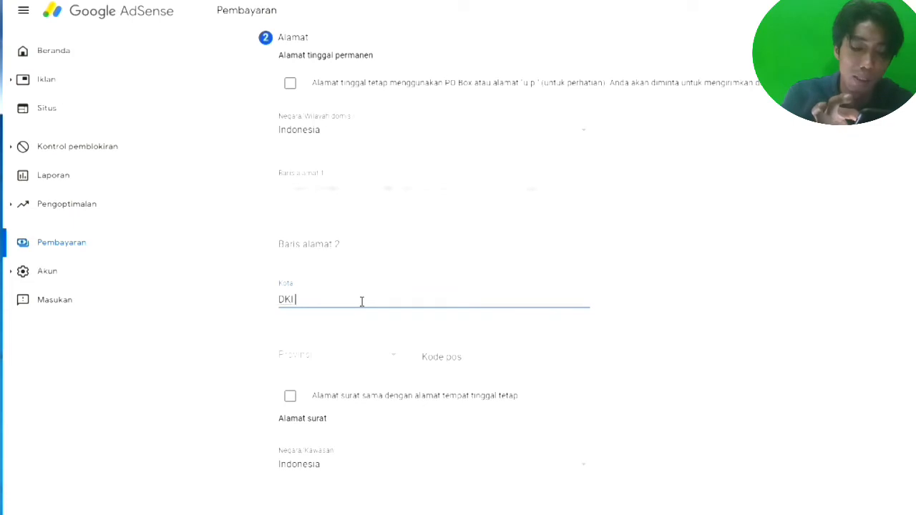
type(" JAK")
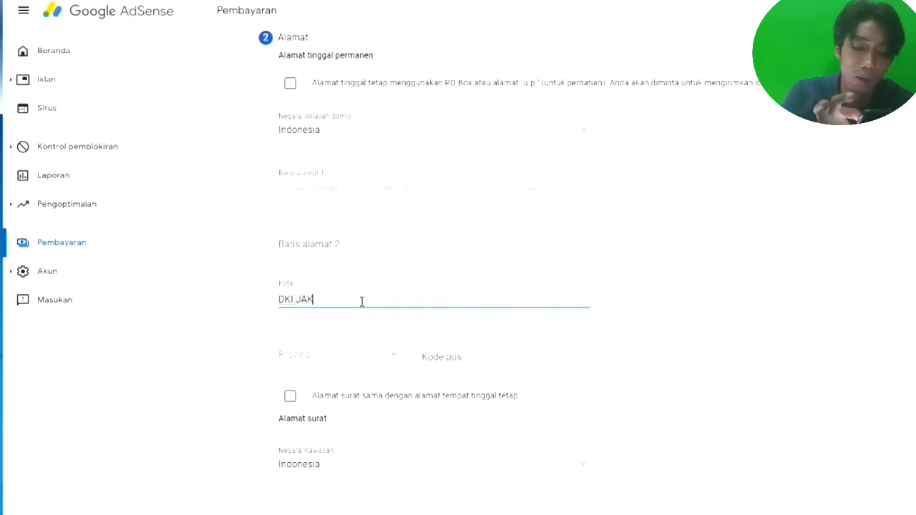
type("ARTA")
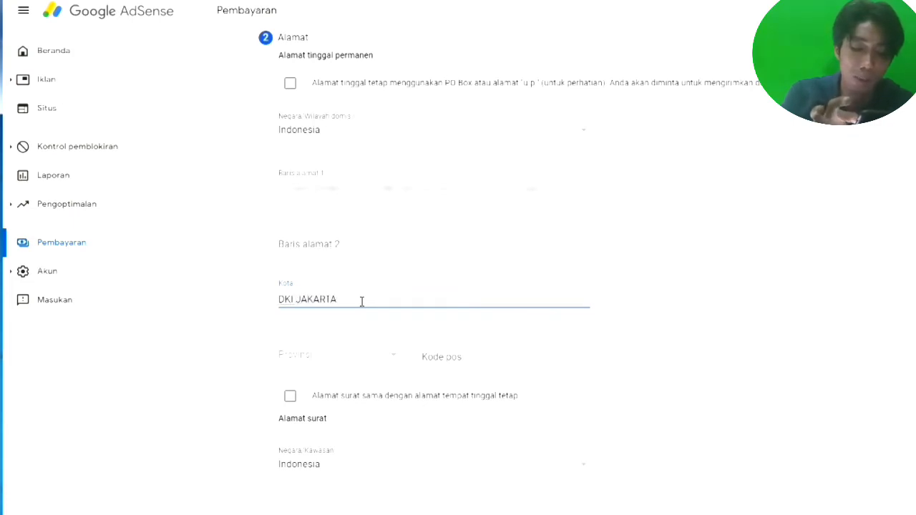
Step: Complete the permanent address with its province and postal code, and mark the mailing address as identical to it
left_click(393, 361)
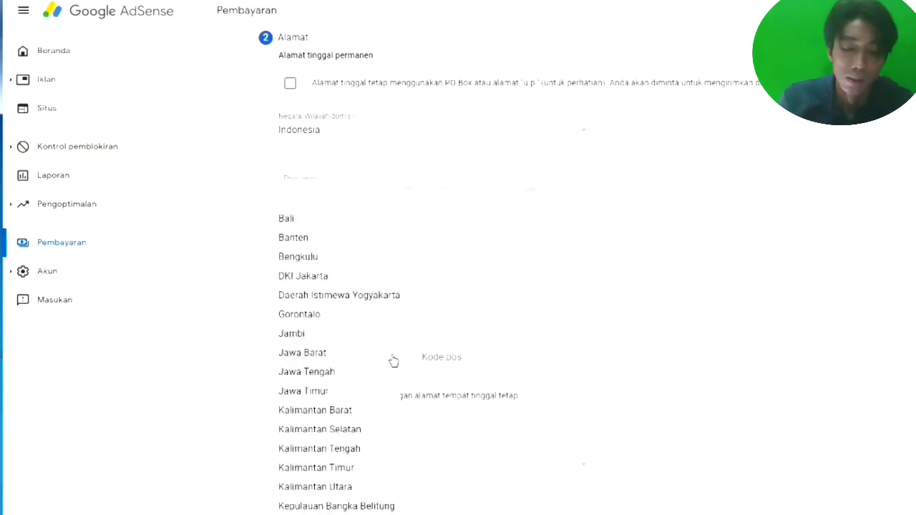
left_click(359, 279)
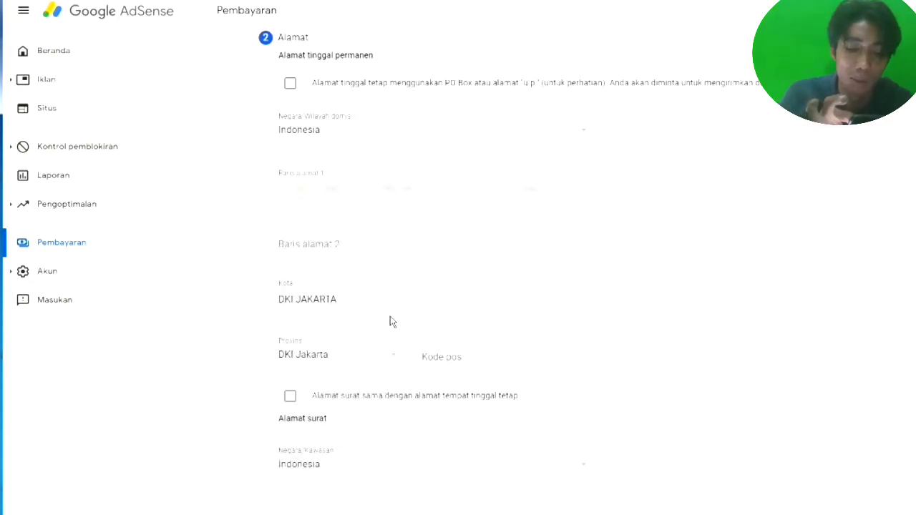
left_click(493, 363)
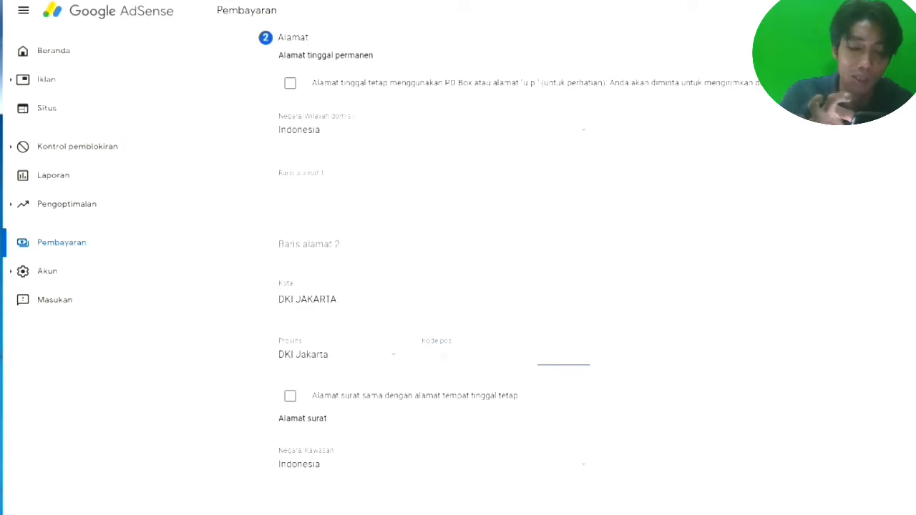
left_click(290, 397)
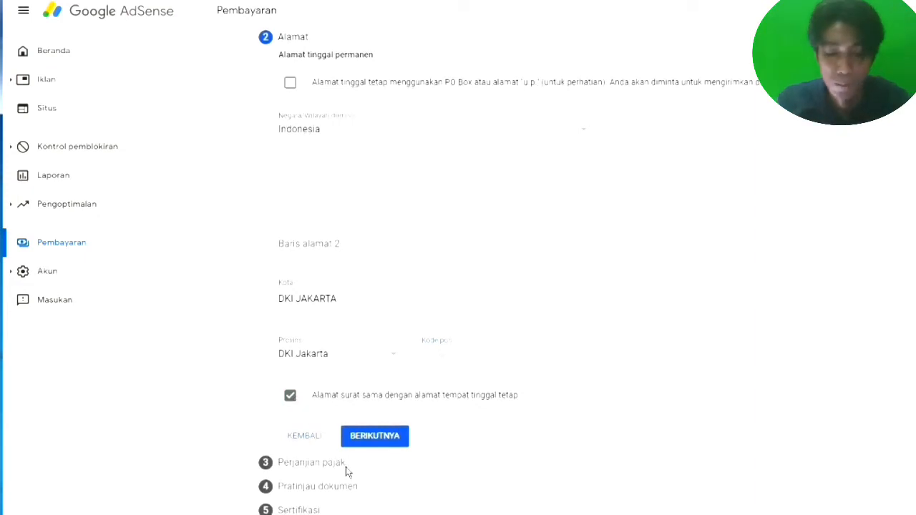
Step: Submit the completed address section, continue to Perjanjian pajak, and review the identity and address summary
scroll(347, 469, "down", 1)
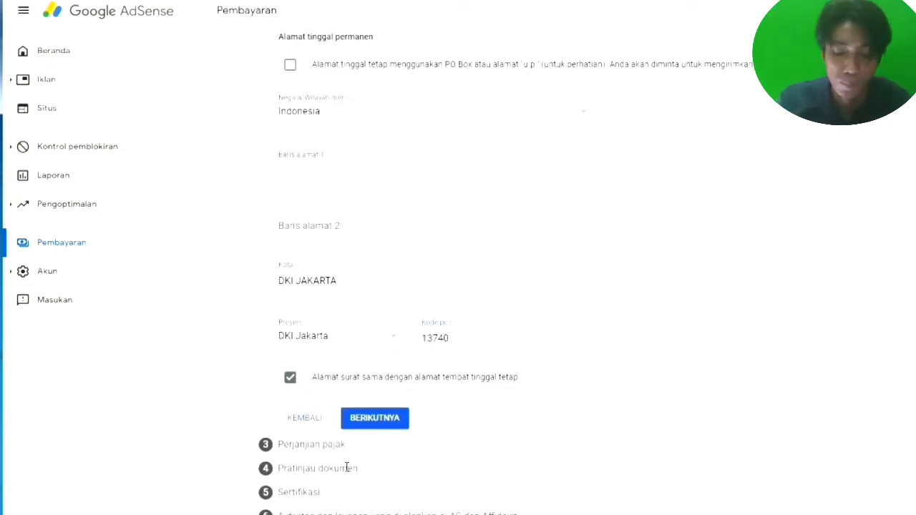
left_click(373, 422)
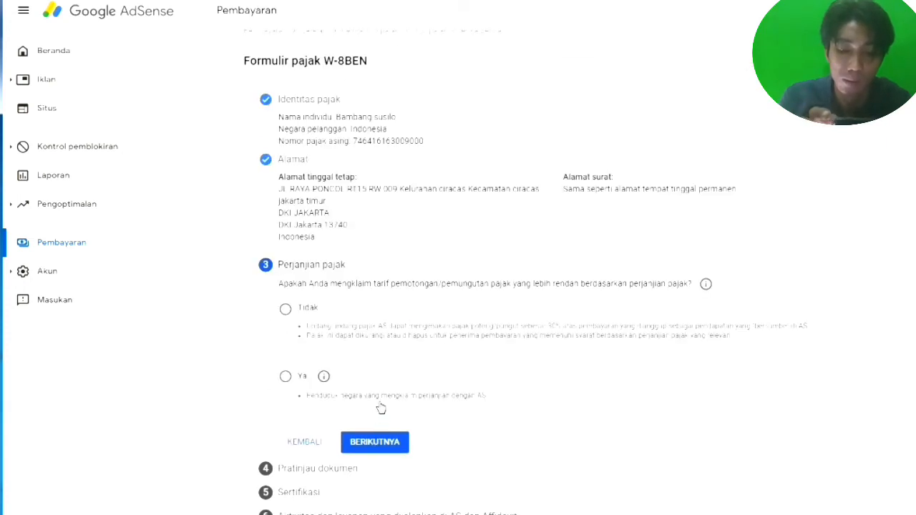
scroll(301, 222, "up", 1)
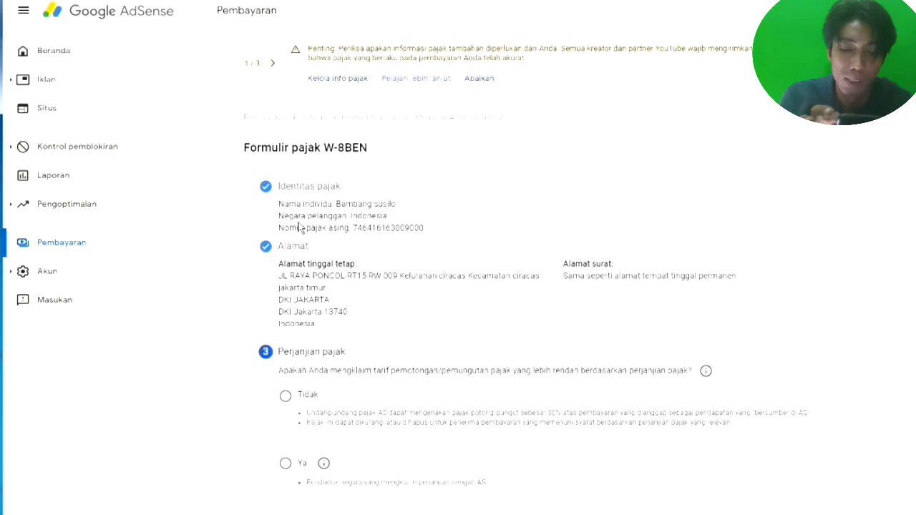
scroll(305, 313, "down", 2)
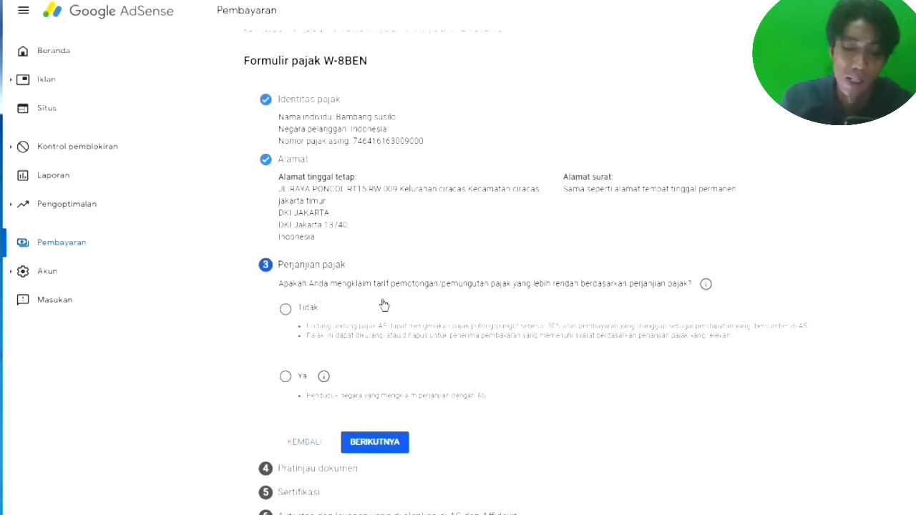
Step: Claim a reduced tax treaty withholding rate as a resident of a treaty country, with Indonesia as the country
left_click(287, 379)
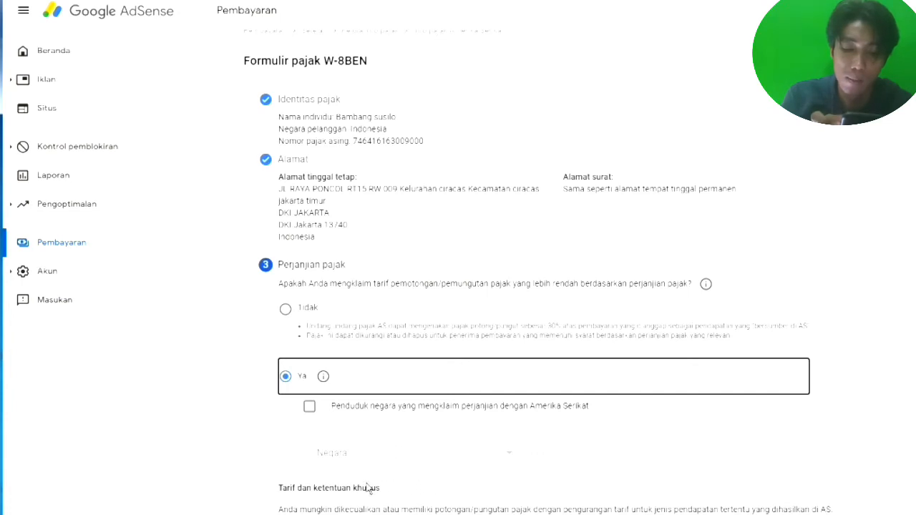
left_click(309, 407)
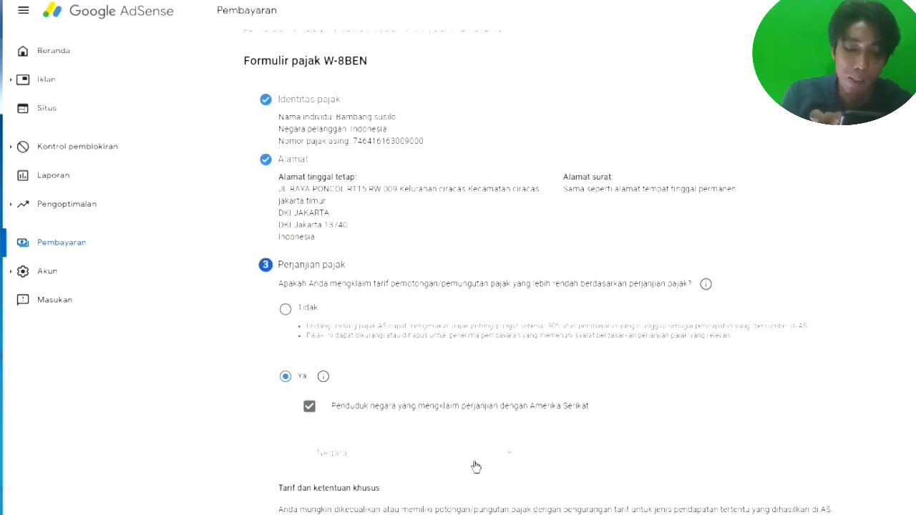
left_click(506, 456)
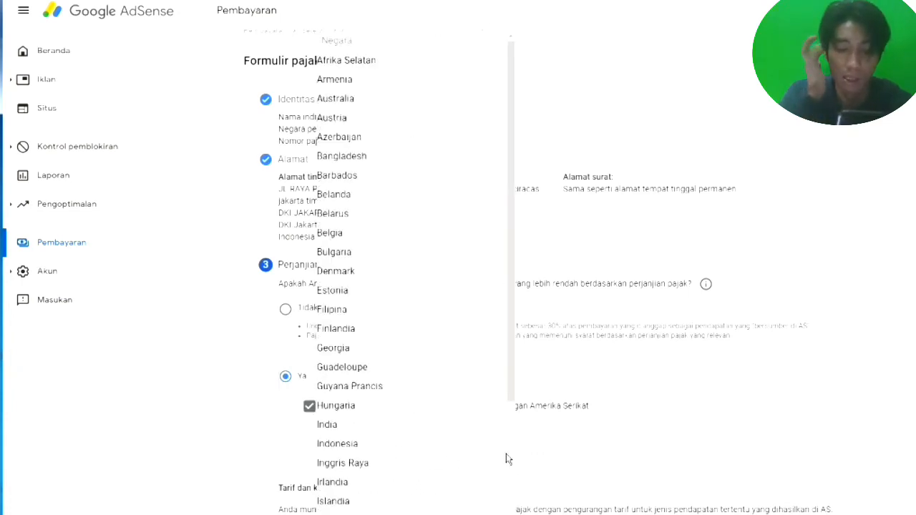
left_click(454, 443)
Step: Claim Layanan (AdSense) income under Pasal 8 ayat 1 at the 0% reduced rate and confirm that the treaty requirements are met
scroll(420, 497, "down", 1)
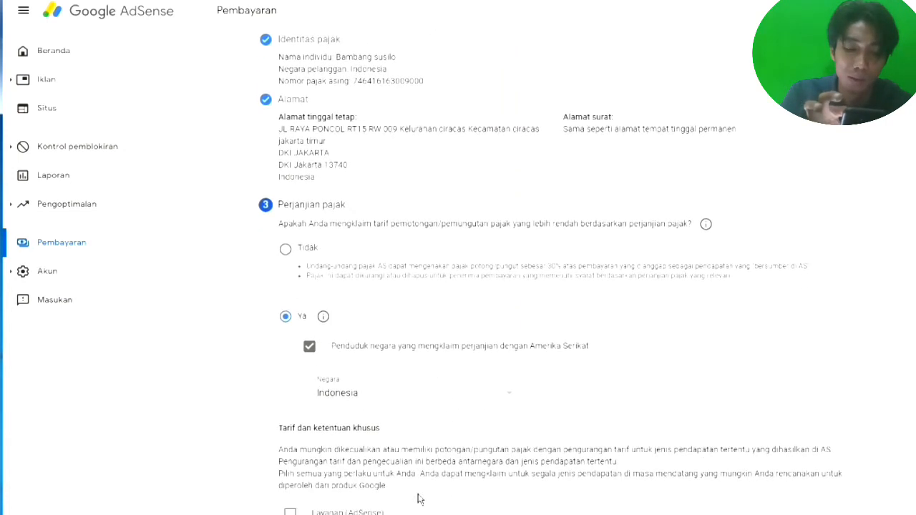
scroll(418, 499, "down", 2)
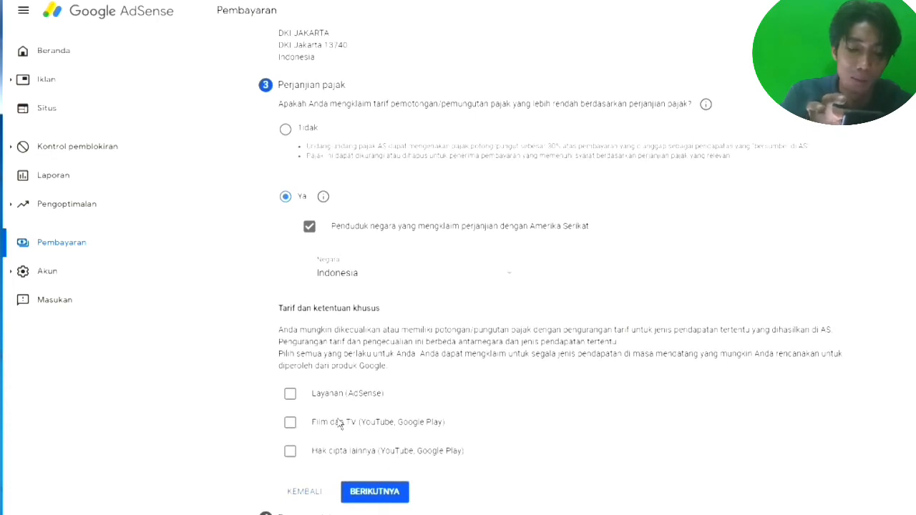
left_click(290, 394)
scroll(287, 444, "down", 3)
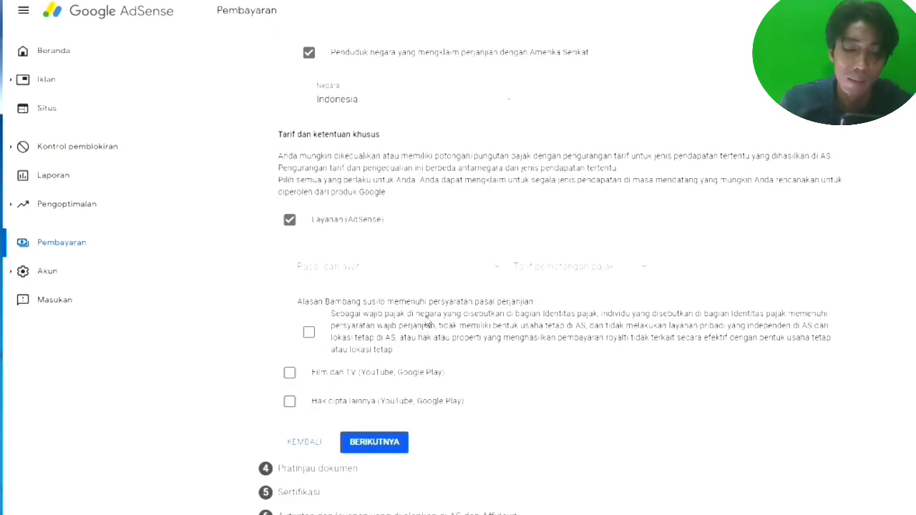
left_click(495, 271)
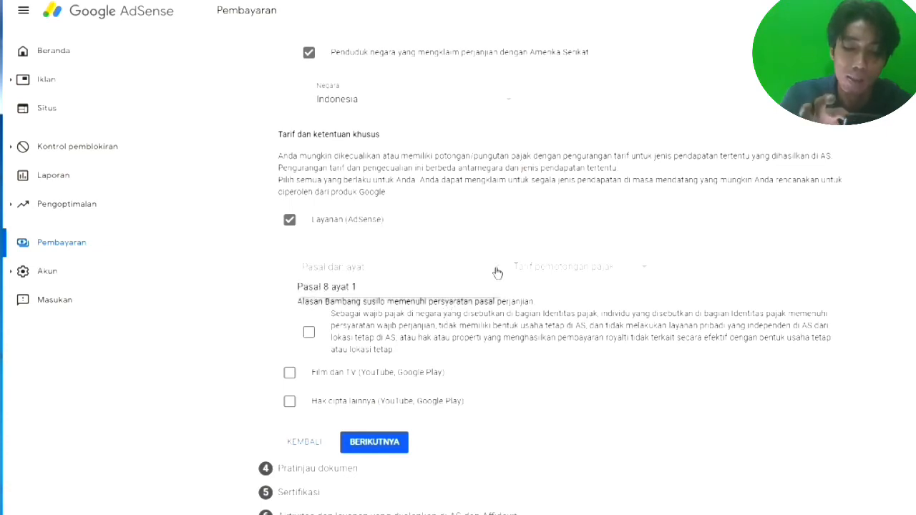
left_click(432, 296)
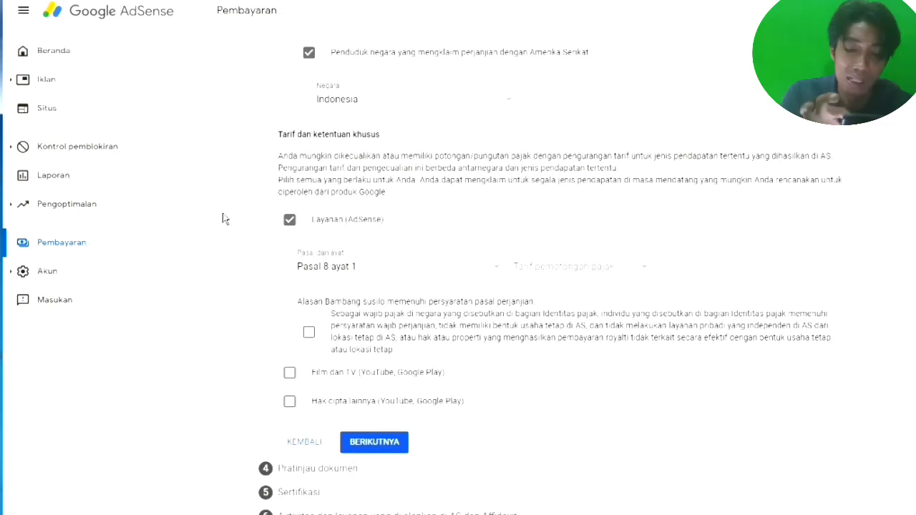
left_click(644, 271)
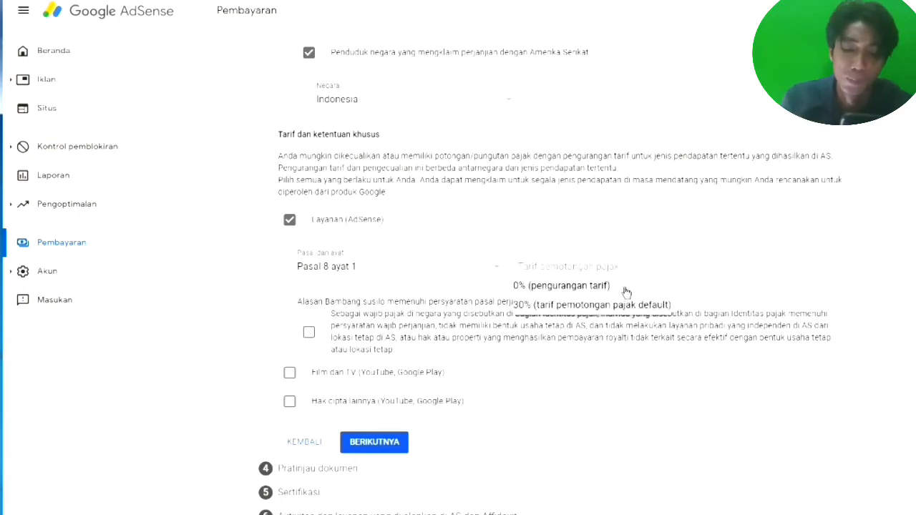
left_click(626, 289)
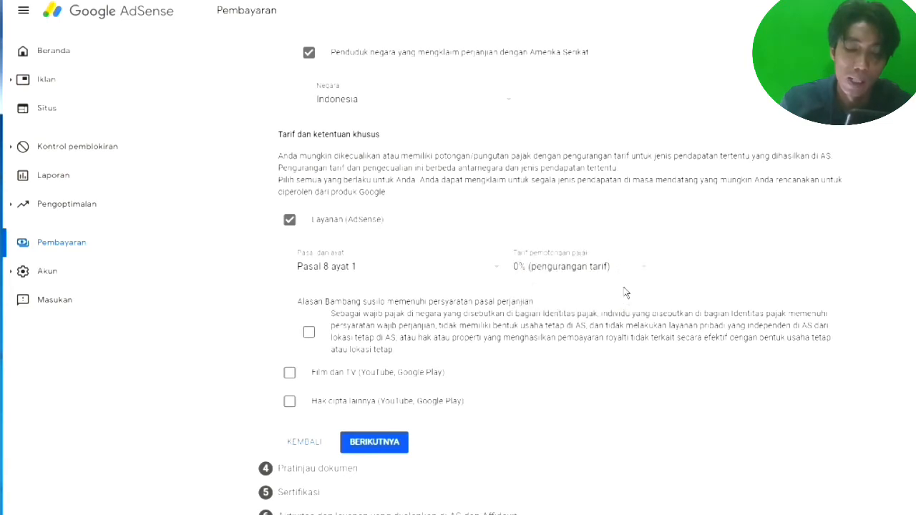
left_click(308, 332)
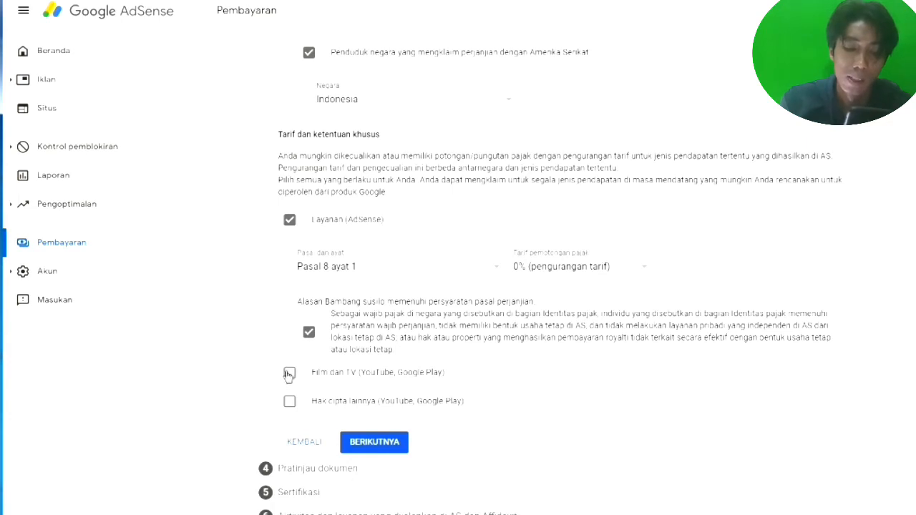
Step: Claim Film dan TV income under Pasal 13 ayat 2 at the 10% reduced rate and confirm that the treaty requirements are met
left_click(289, 373)
scroll(302, 387, "down", 2)
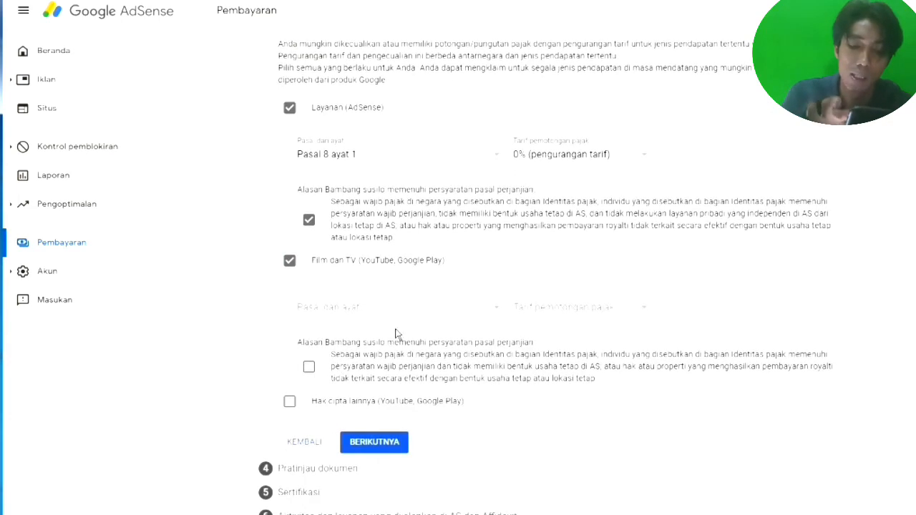
left_click(498, 317)
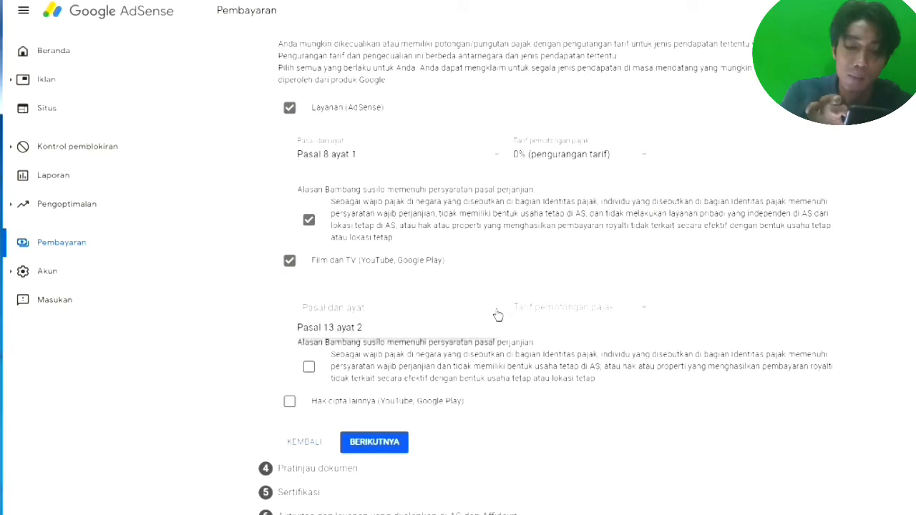
left_click(479, 333)
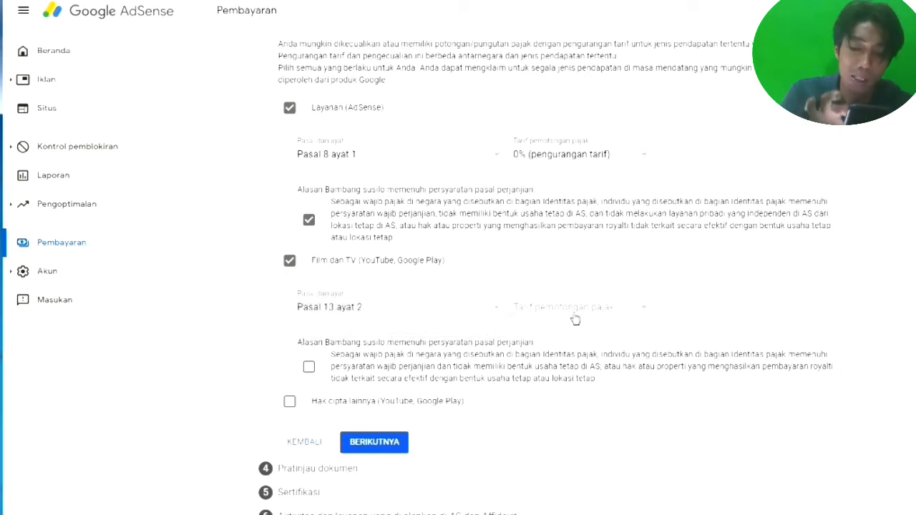
left_click(648, 312)
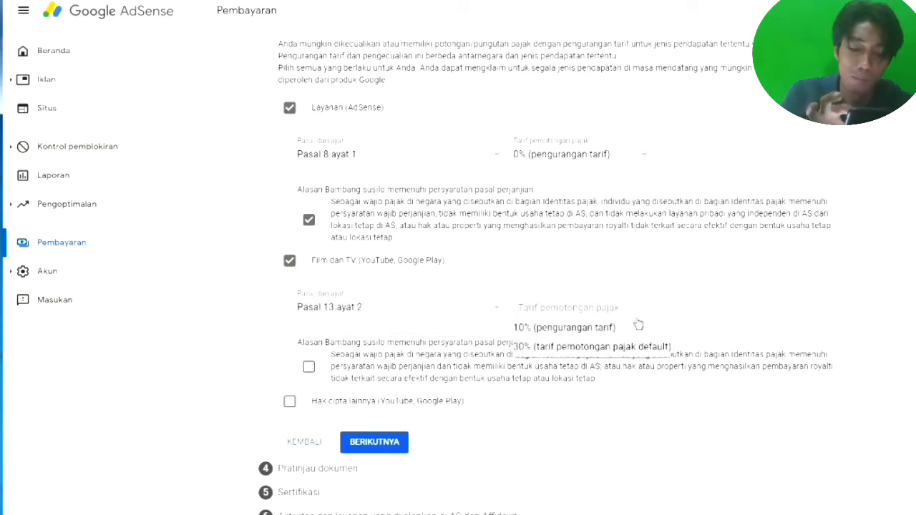
left_click(634, 330)
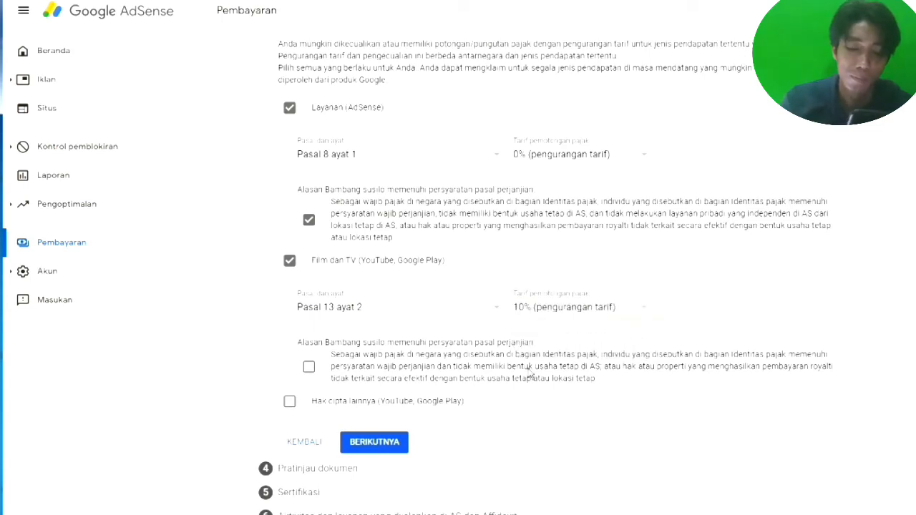
left_click(310, 368)
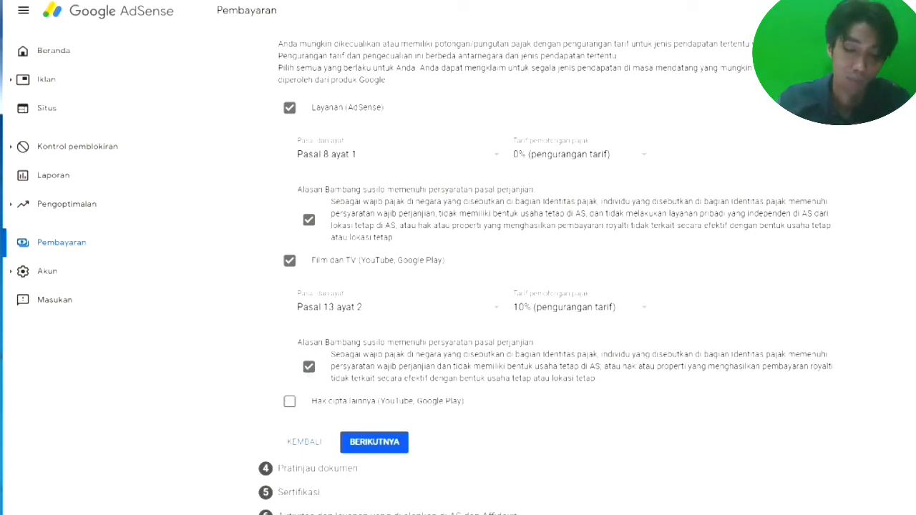
Step: Claim Hak cipta lainnya income under Pasal 13 ayat 2 at the 10% reduced rate, confirm eligibility, and continue to Pratinjau dokumen
left_click(290, 402)
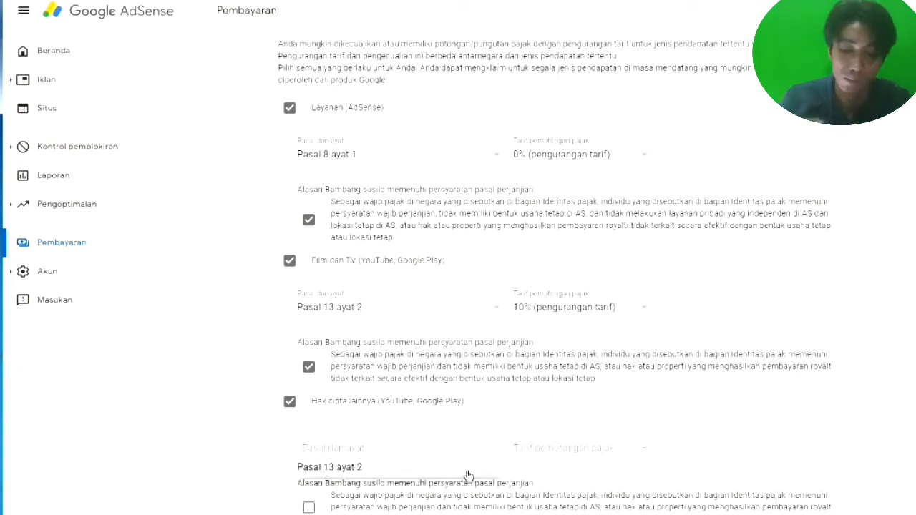
left_click(646, 457)
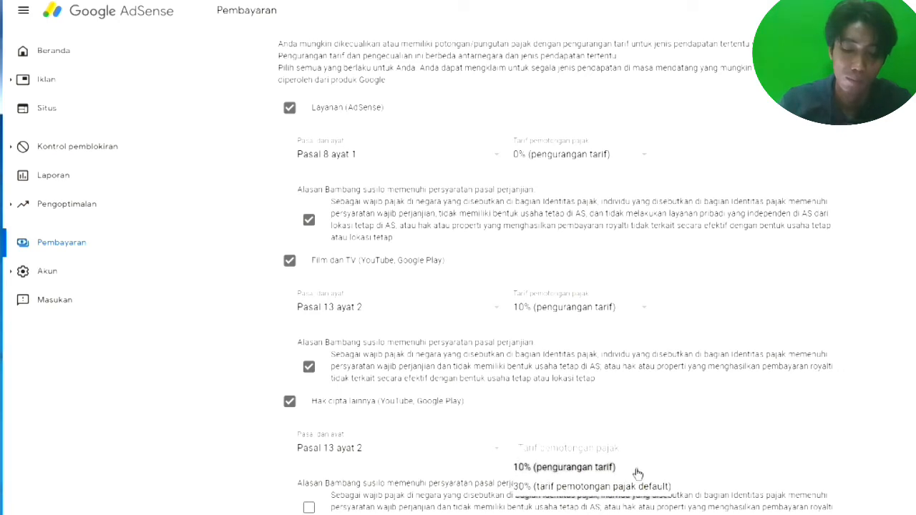
left_click(637, 472)
scroll(556, 481, "down", 2)
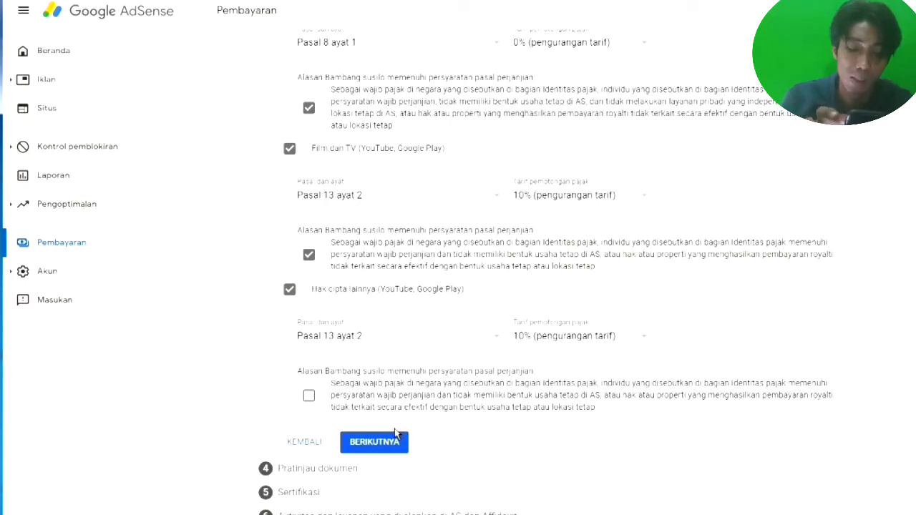
left_click(309, 398)
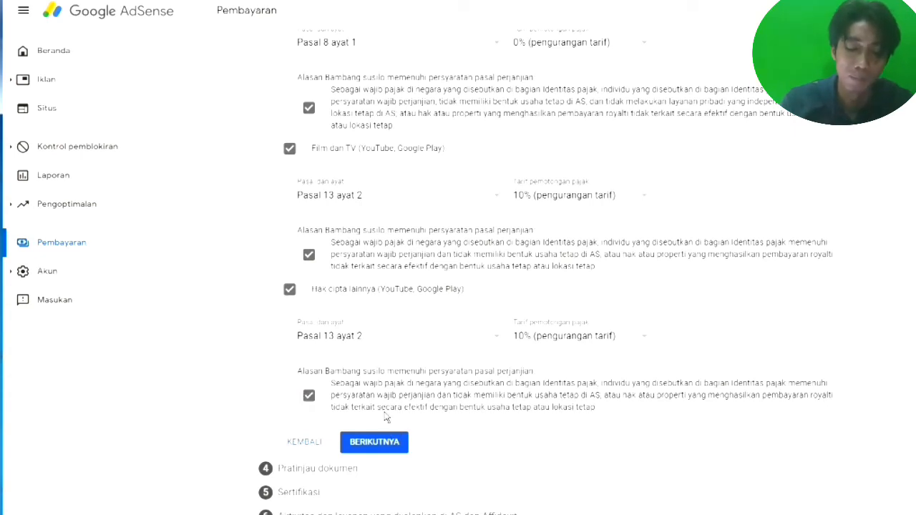
left_click(376, 445)
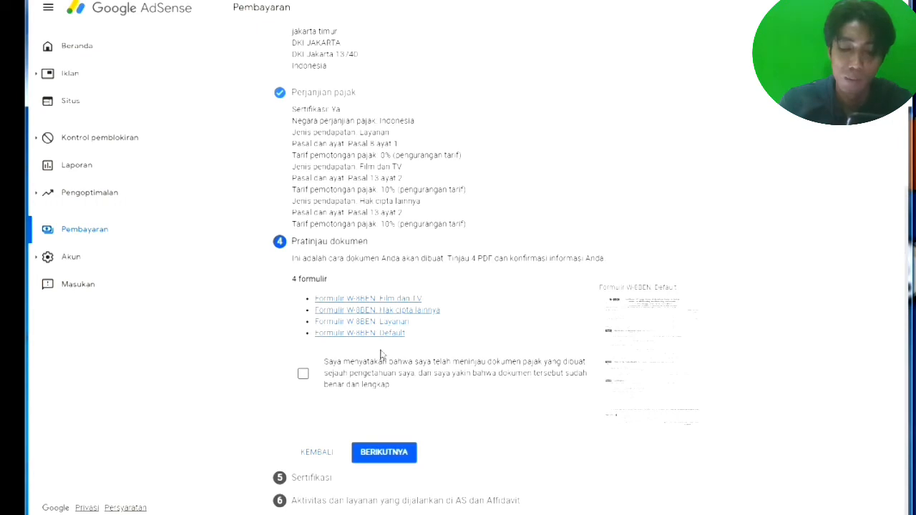
Step: Declare the generated W-8BEN documents reviewed, correct and complete, and continue to the Sertifikasi section
scroll(382, 355, "down", 1)
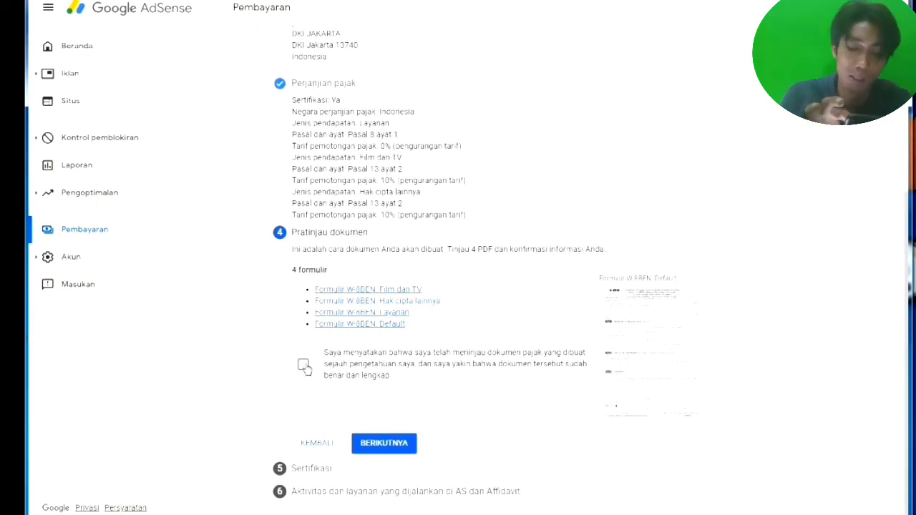
left_click(305, 365)
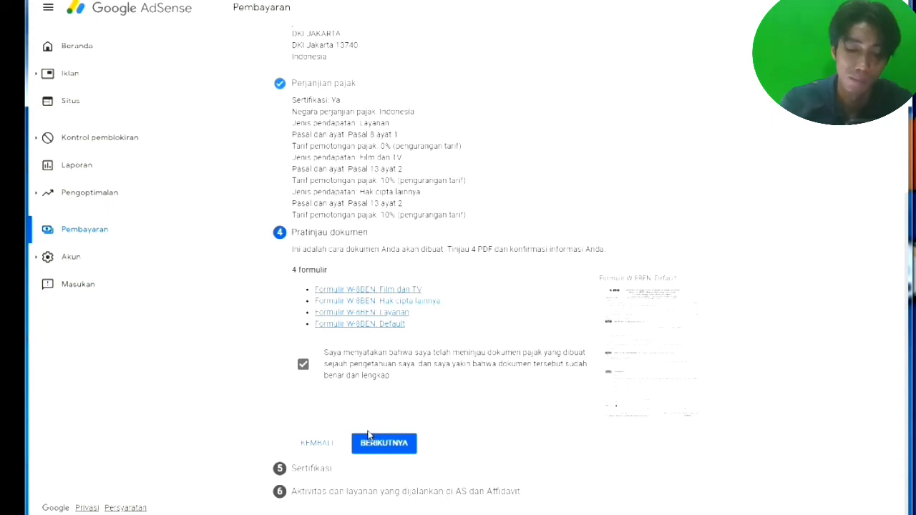
left_click(400, 449)
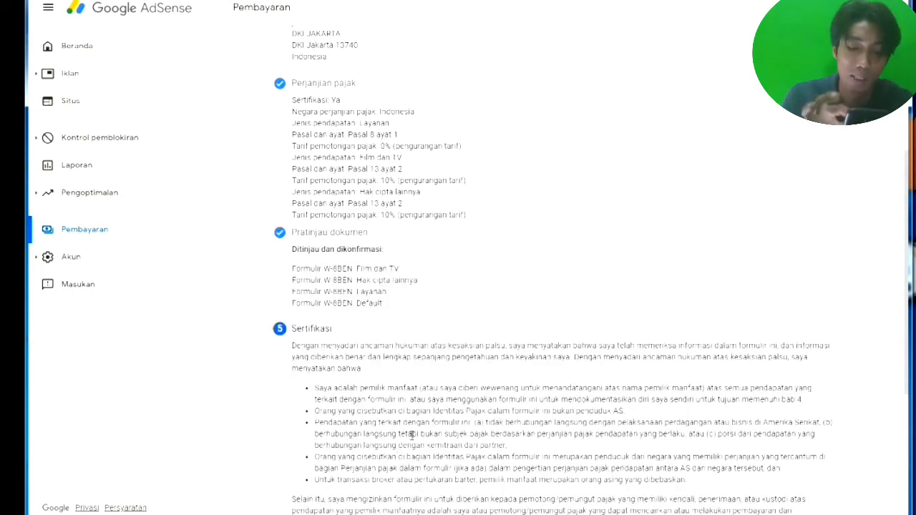
Step: Enter the full legal name as the signature at the end of the Sertifikasi statement
scroll(412, 435, "down", 2)
scroll(409, 442, "down", 2)
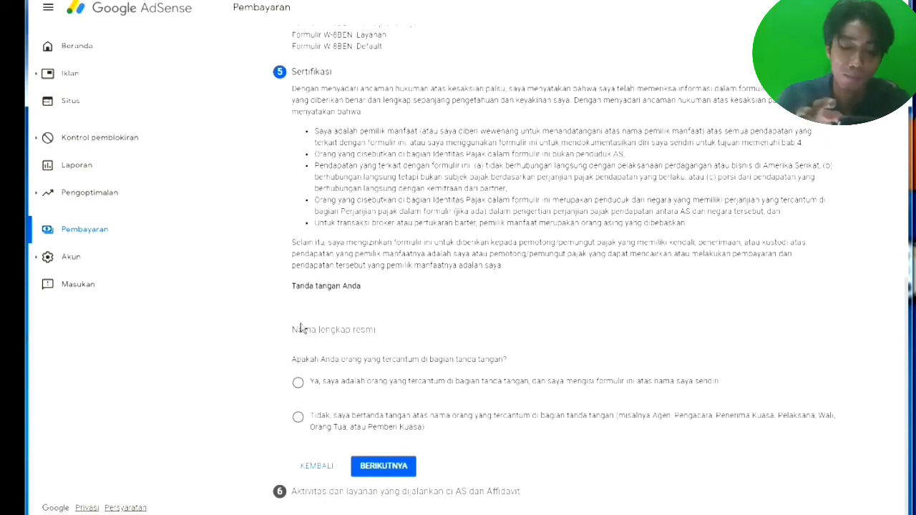
left_click(365, 328)
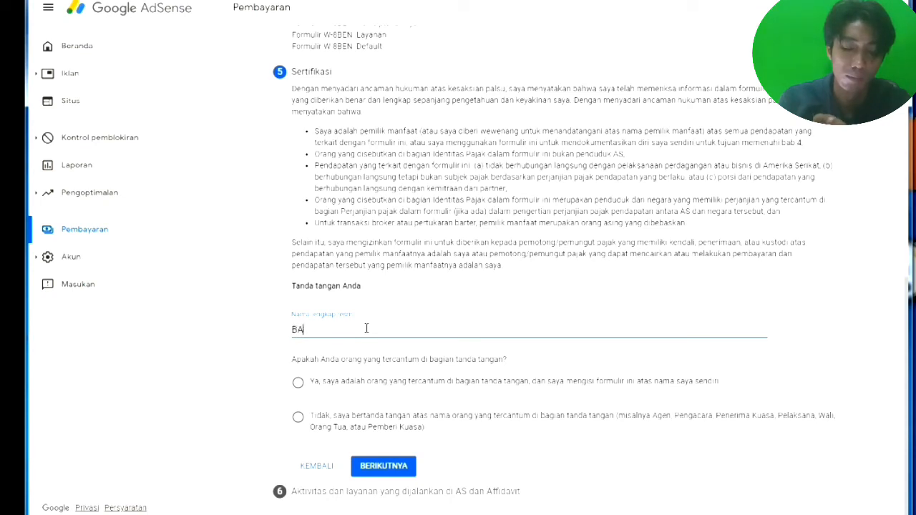
type("NG SUSILO")
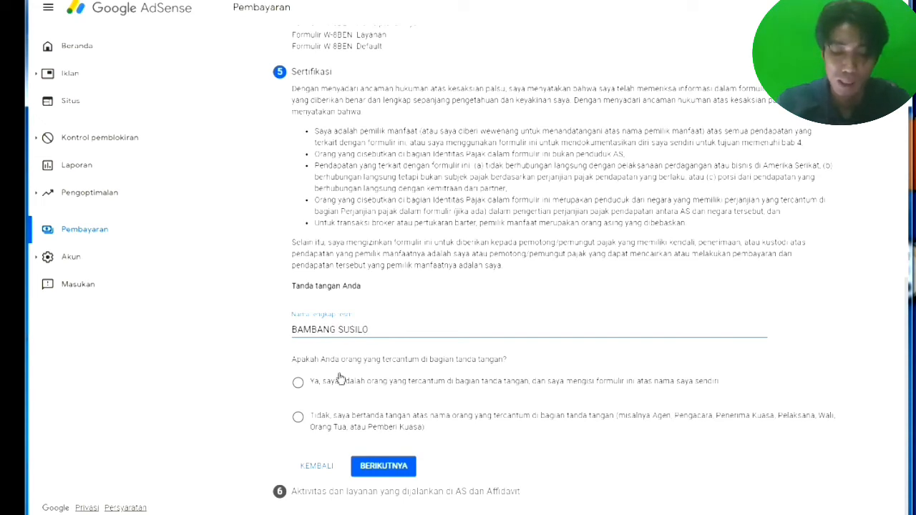
Step: Declare that the signer is the named person filling in the form on their own behalf, and continue to the US activities and affidavit section
left_click(296, 382)
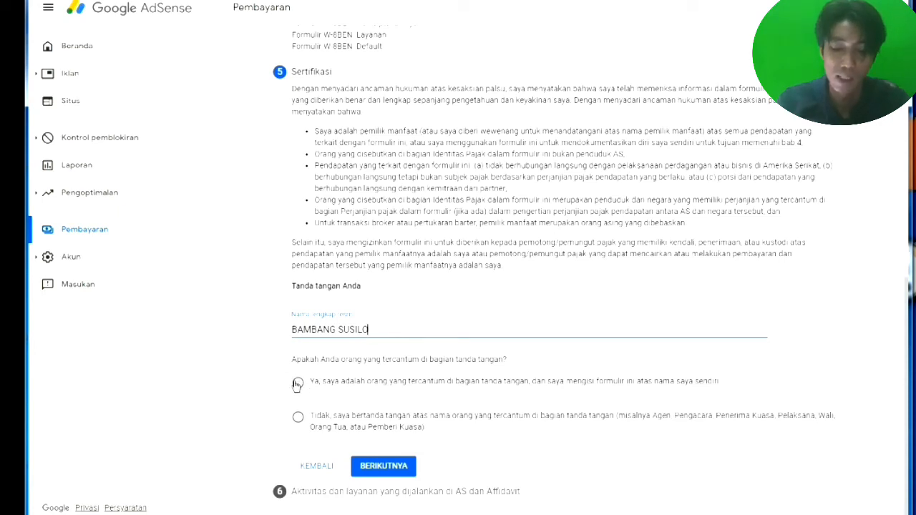
left_click(297, 385)
left_click(297, 384)
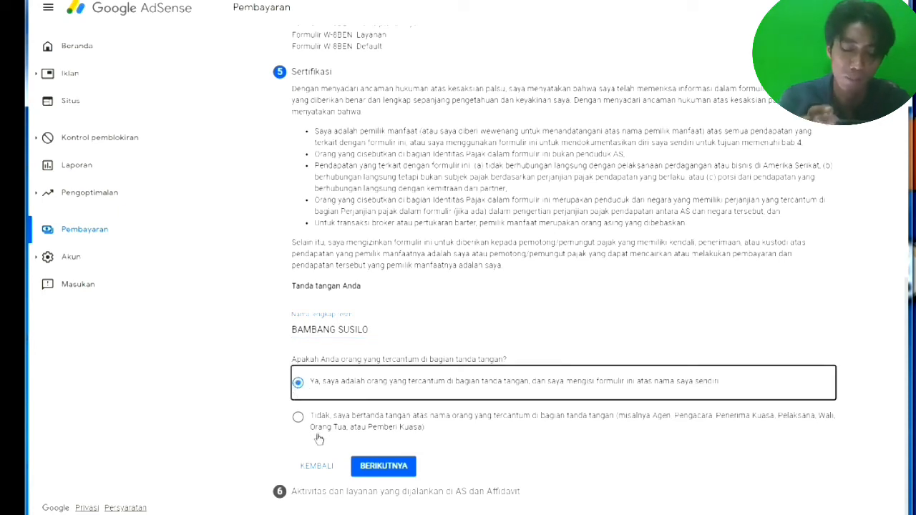
left_click(383, 472)
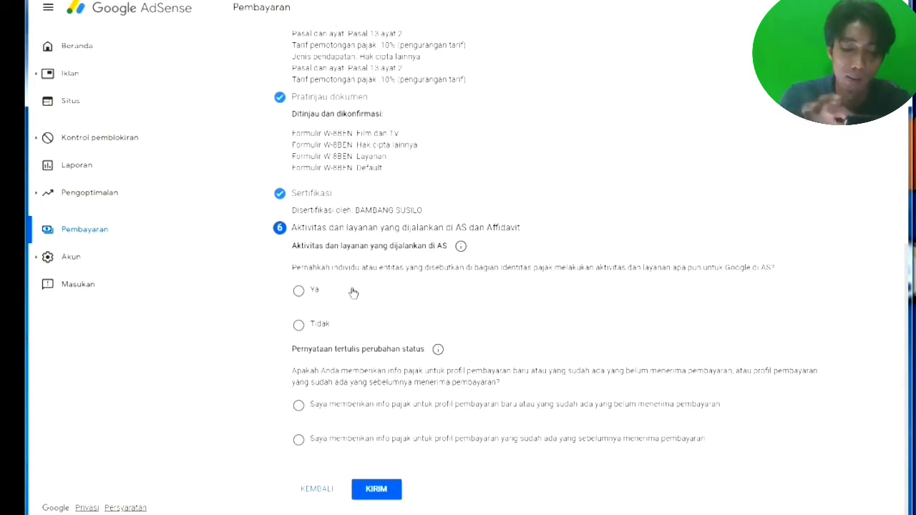
Step: Answer Tidak to having performed US activities for Google, and declare that all services and equipment are entirely outside the US
left_click(299, 326)
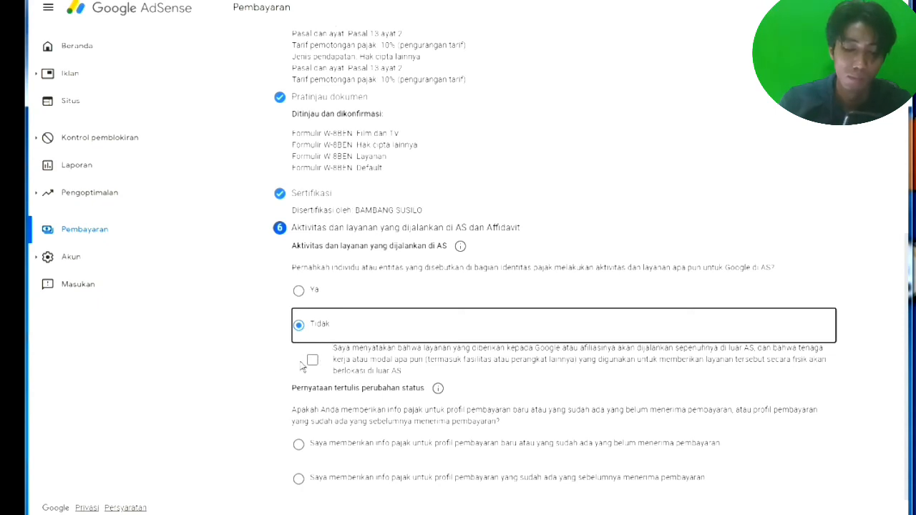
left_click(311, 362)
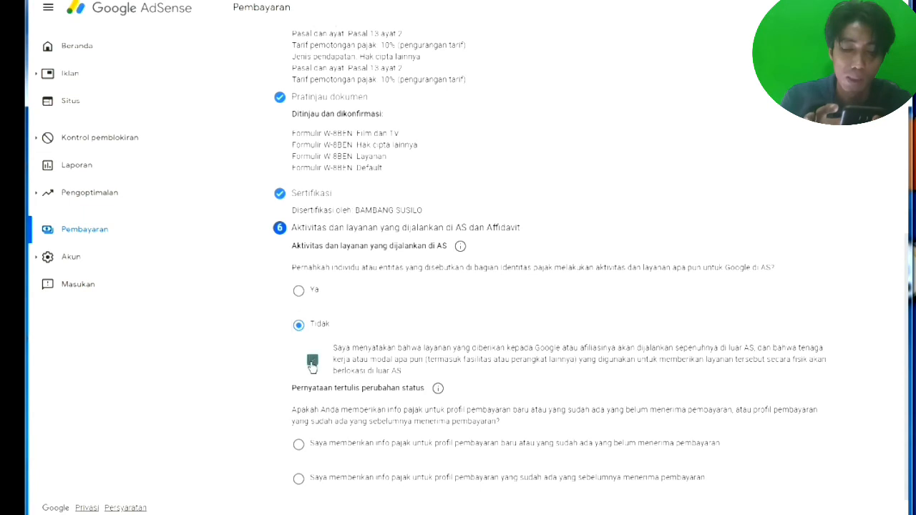
Step: State that the tax info is for a new or existing payments profile that has not received payment, and submit the form
scroll(316, 412, "down", 1)
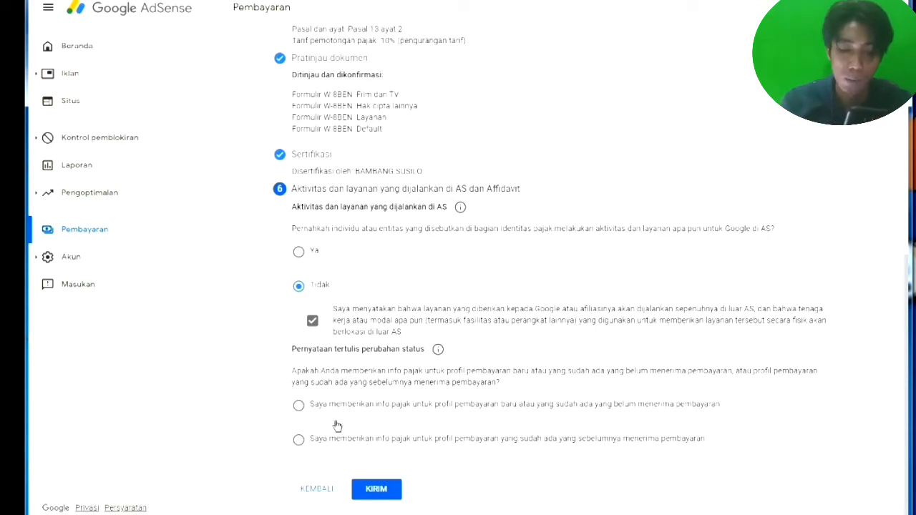
left_click(299, 408)
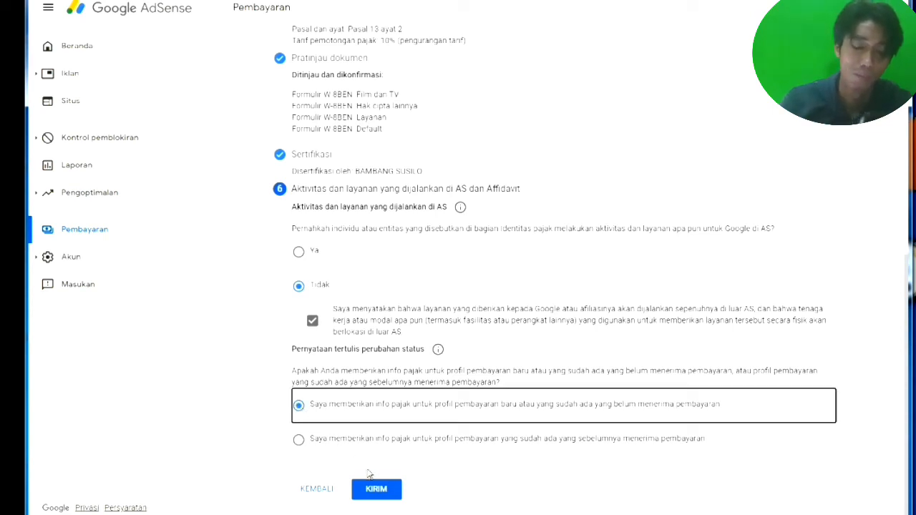
left_click(377, 491)
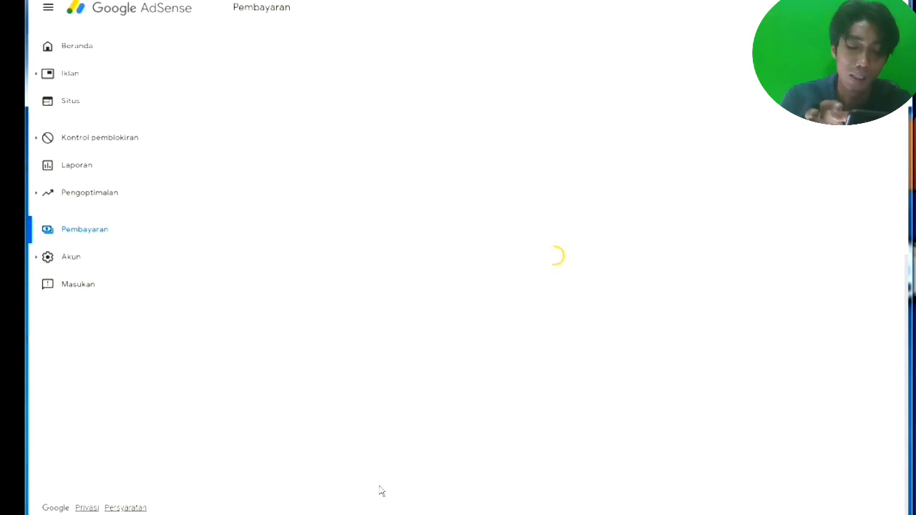
left_click(377, 490)
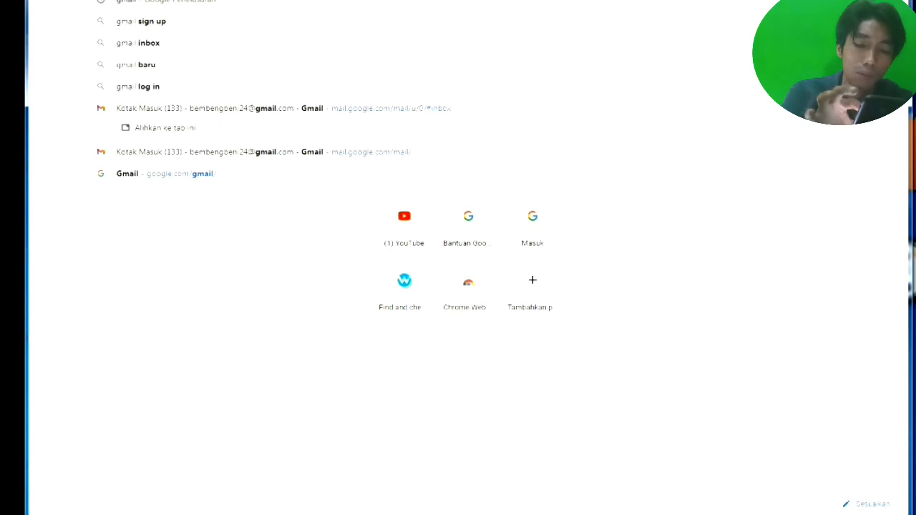
Step: Search the web for gmail, go to Gmail, and open the Google Payments email about the tax information
key("Return")
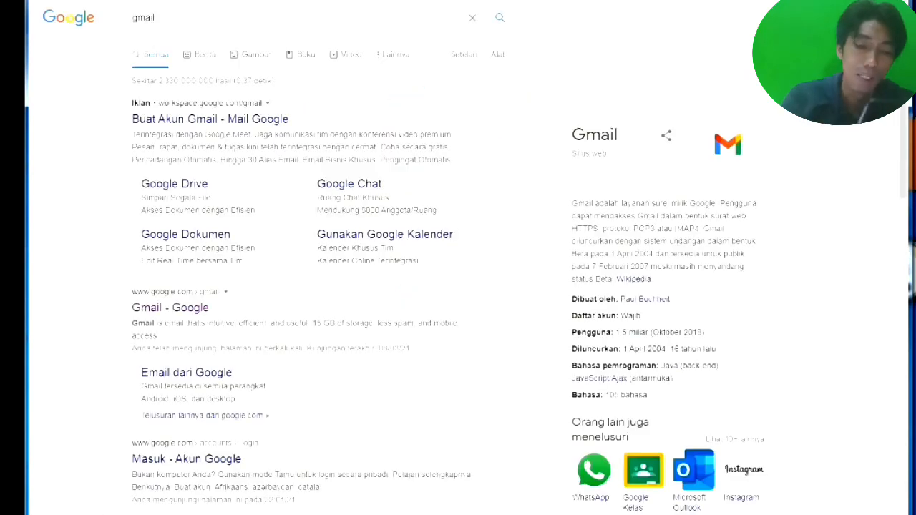
left_click(171, 306)
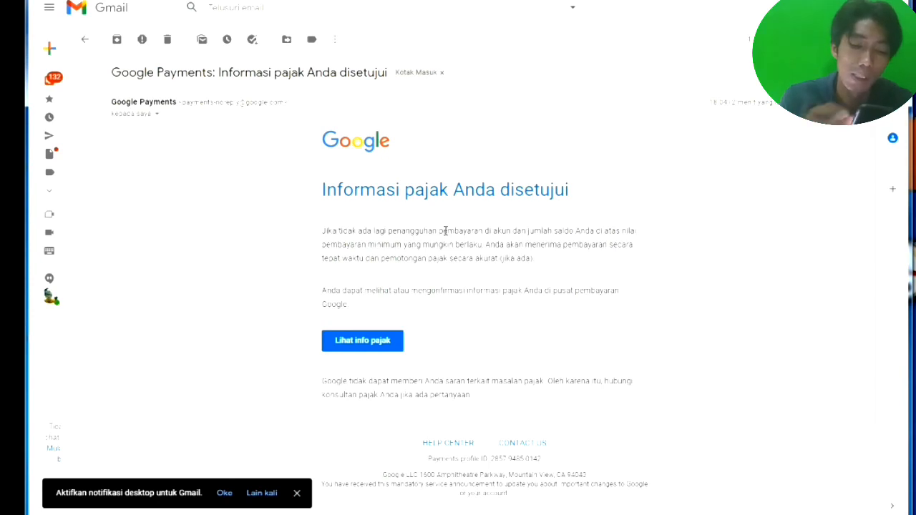